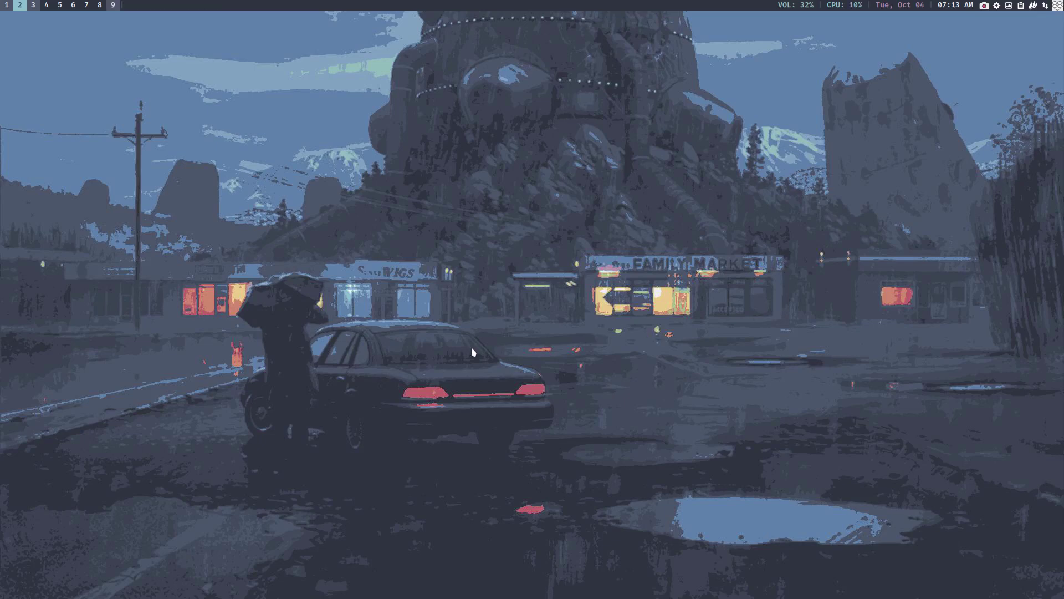
- Update the system packages from a new terminal using the update alias, entering the account password for sudo
{"action": "key", "text": "super+Return"}
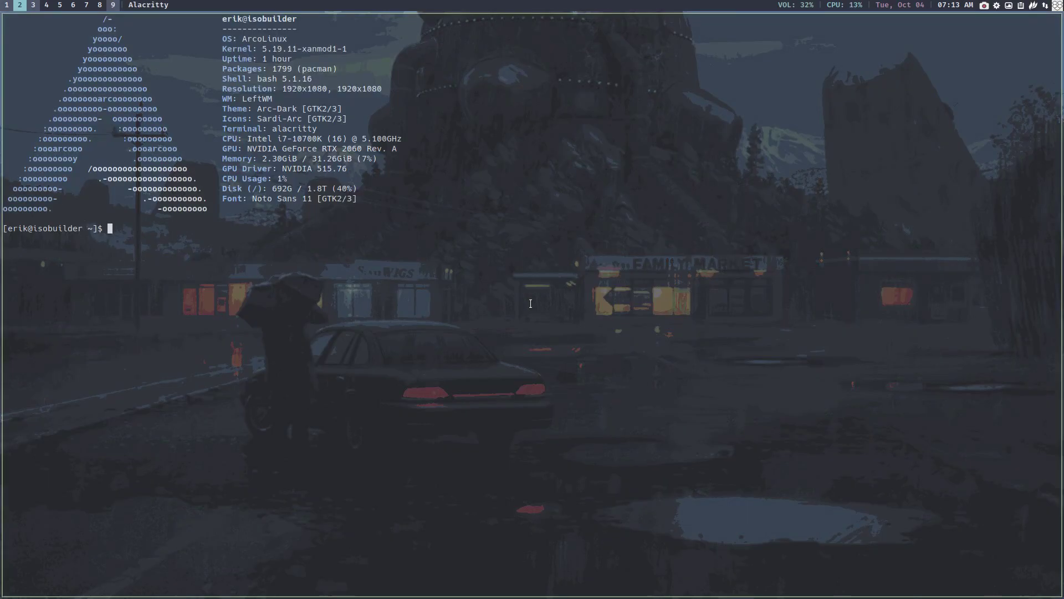
{"action": "type", "text": "update"}
{"action": "key", "text": "Return"}
{"action": "key", "text": "Return"}
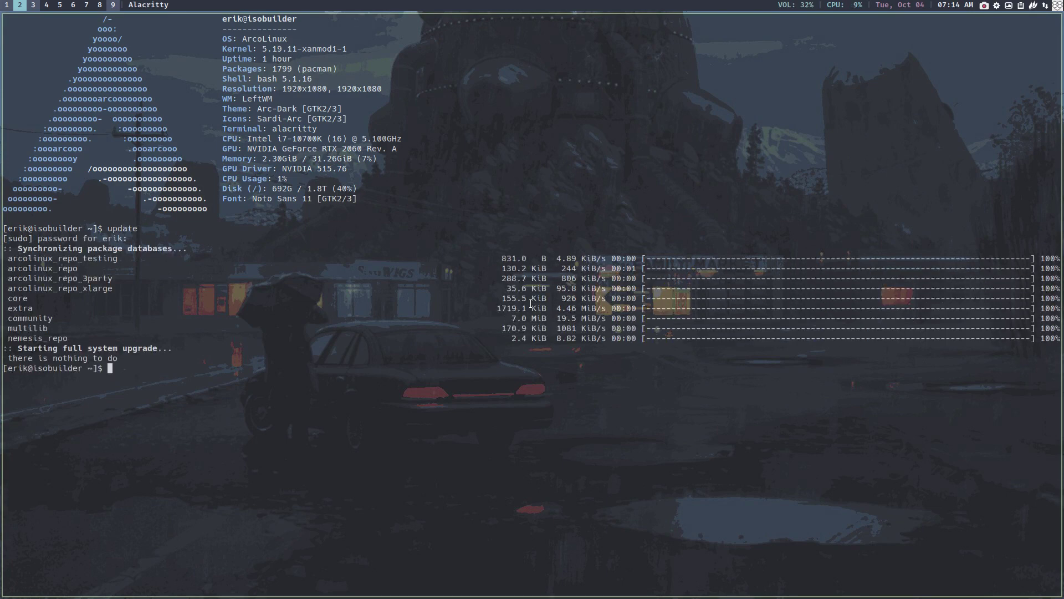
- List the available packages whose names start with leftwm- by completing a sudo pacman -S command
{"action": "type", "text": "sudo pacman -S leftwm-"}
{"action": "key", "text": "Tab"}
{"action": "key", "text": "Tab"}
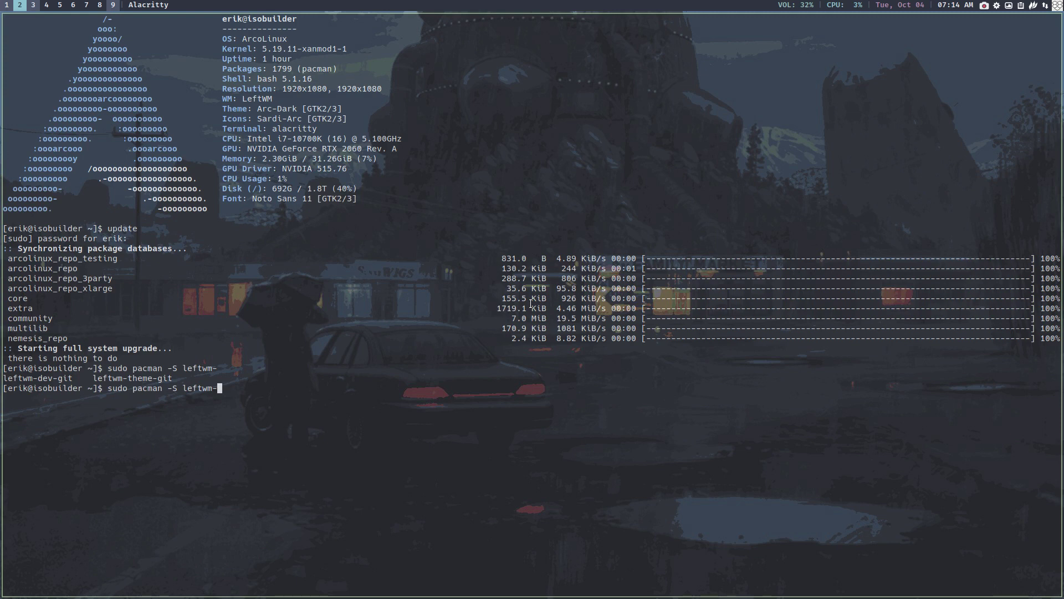
- Try arcolinux-leftwm-git as the package in the pacman install command, discard the command unexecuted, and close the terminal
{"action": "key", "text": "BackSpace"}
{"action": "key", "text": "BackSpace"}
{"action": "key", "text": "BackSpace"}
{"action": "key", "text": "BackSpace"}
{"action": "key", "text": "BackSpace"}
{"action": "key", "text": "BackSpace"}
{"action": "key", "text": "BackSpace"}
{"action": "type", "text": "arcolinux-leftwm-git"}
{"action": "key", "text": "BackSpace"}
{"action": "key", "text": "BackSpace"}
{"action": "key", "text": "BackSpace"}
{"action": "key", "text": "BackSpace"}
{"action": "key", "text": "BackSpace"}
{"action": "key", "text": "BackSpace"}
{"action": "key", "text": "BackSpace"}
{"action": "key", "text": "BackSpace"}
{"action": "key", "text": "BackSpace"}
{"action": "key", "text": "BackSpace"}
{"action": "key", "text": "BackSpace"}
{"action": "key", "text": "BackSpace"}
{"action": "key", "text": "BackSpace"}
{"action": "key", "text": "BackSpace"}
{"action": "key", "text": "BackSpace"}
{"action": "key", "text": "BackSpace"}
{"action": "key", "text": "BackSpace"}
{"action": "key", "text": "BackSpace"}
{"action": "key", "text": "BackSpace"}
{"action": "key", "text": "BackSpace"}
{"action": "key", "text": "BackSpace"}
{"action": "key", "text": "super+q"}
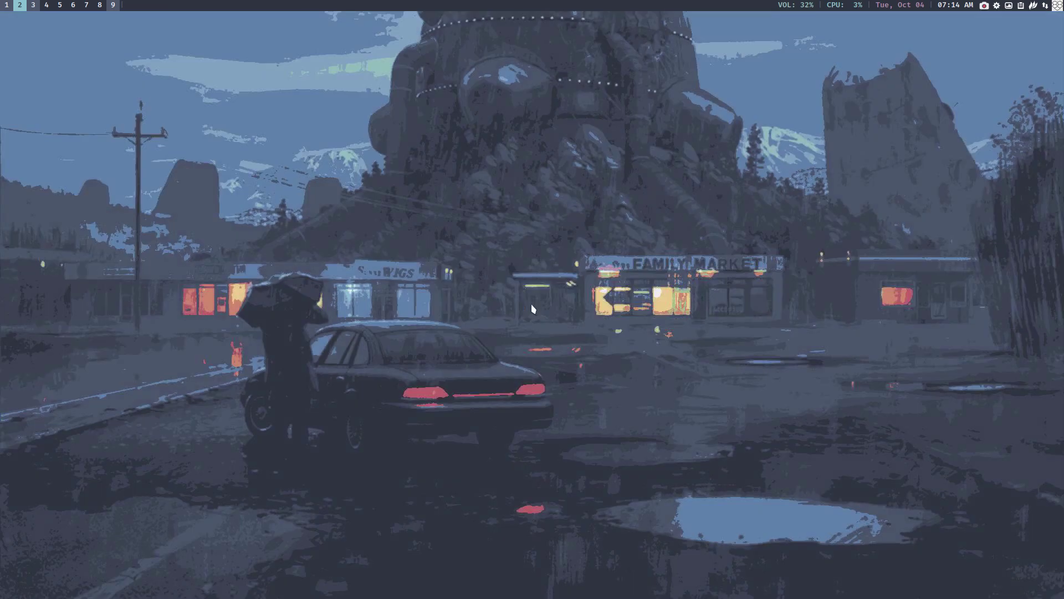
- Show the file manager in icon view and locate theme.ron in the db-nemesis folder under .config/leftwm/themes
{"action": "key", "text": "super+shift+Return"}
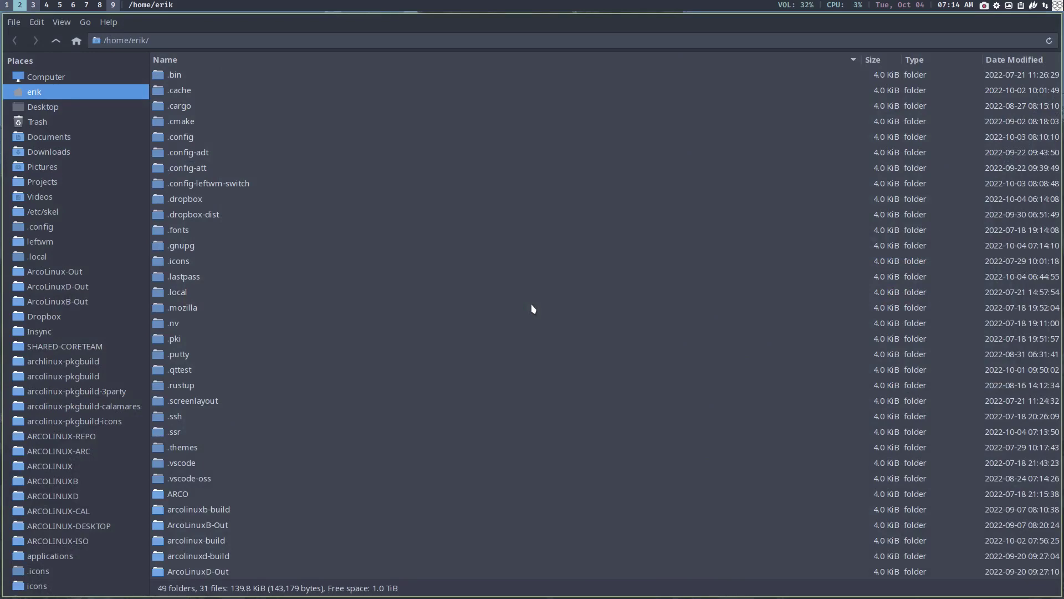
{"action": "key", "text": "ctrl+1"}
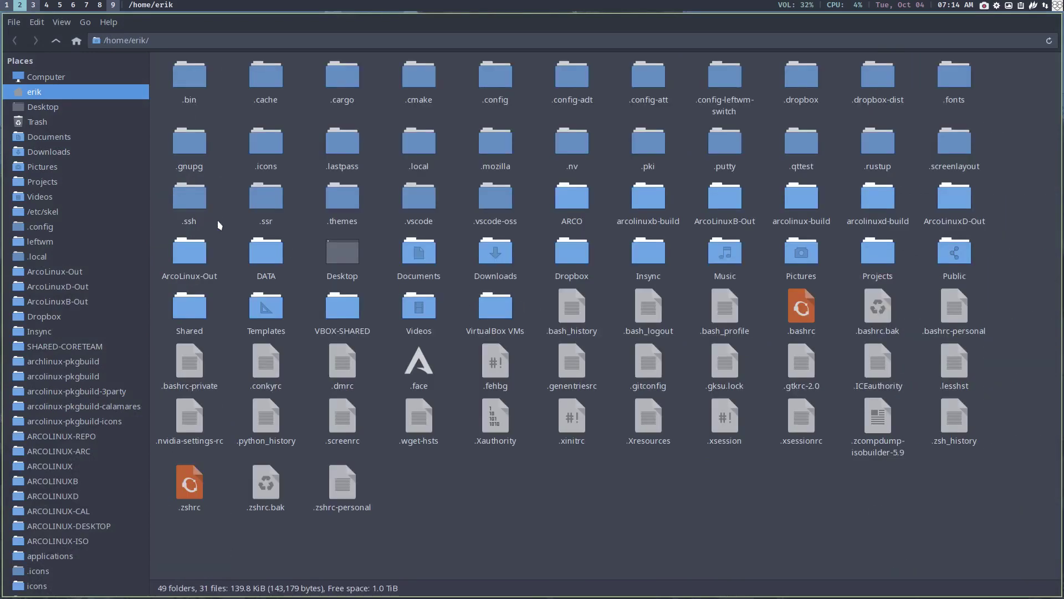
{"action": "left_click", "coordinate": [74, 227]}
{"action": "left_click", "coordinate": [68, 243]}
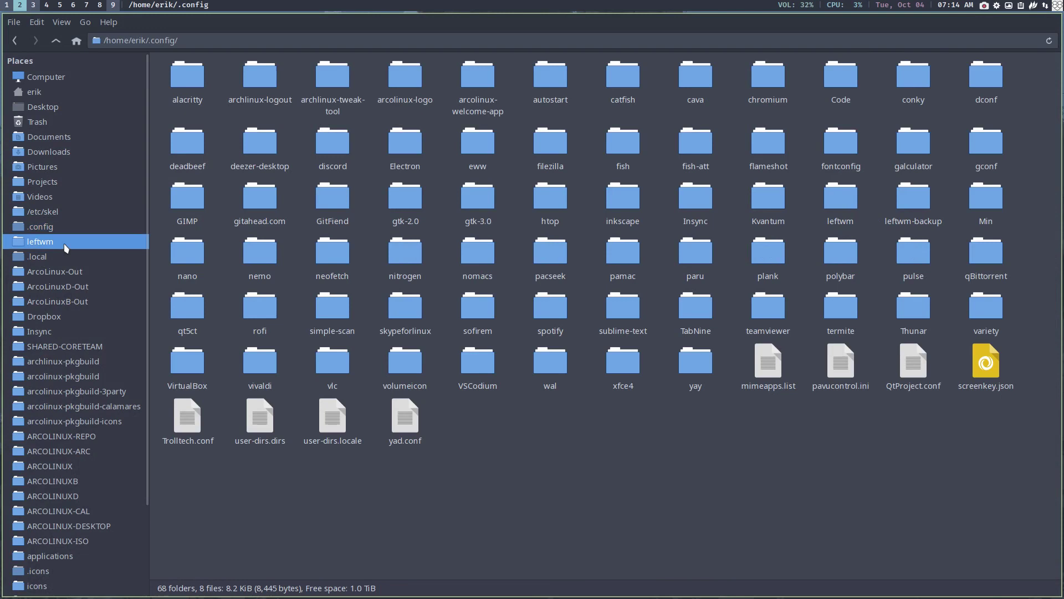
{"action": "double_click", "coordinate": [353, 105]}
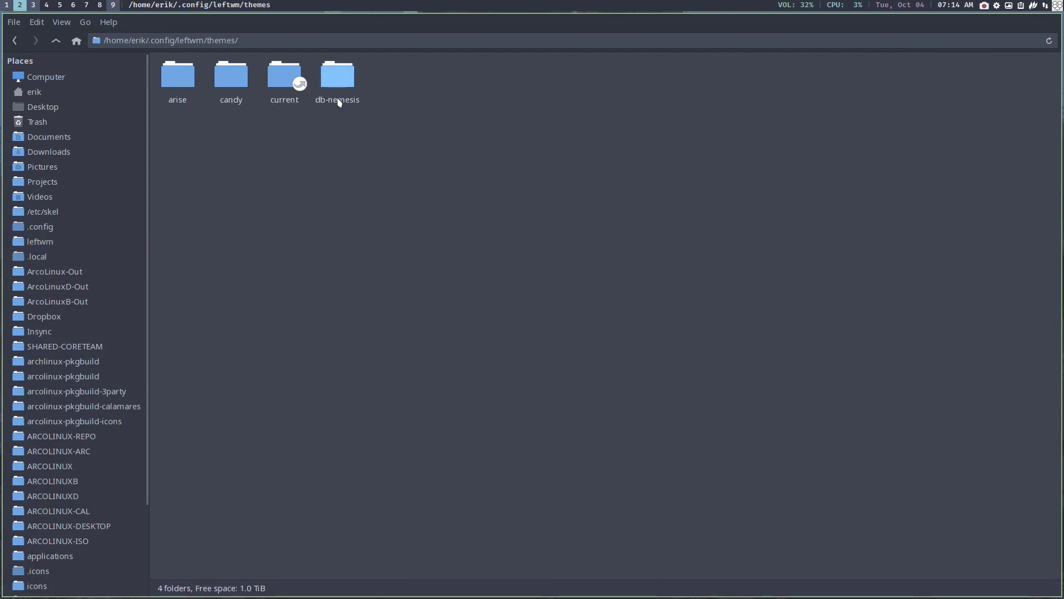
{"action": "double_click", "coordinate": [339, 84]}
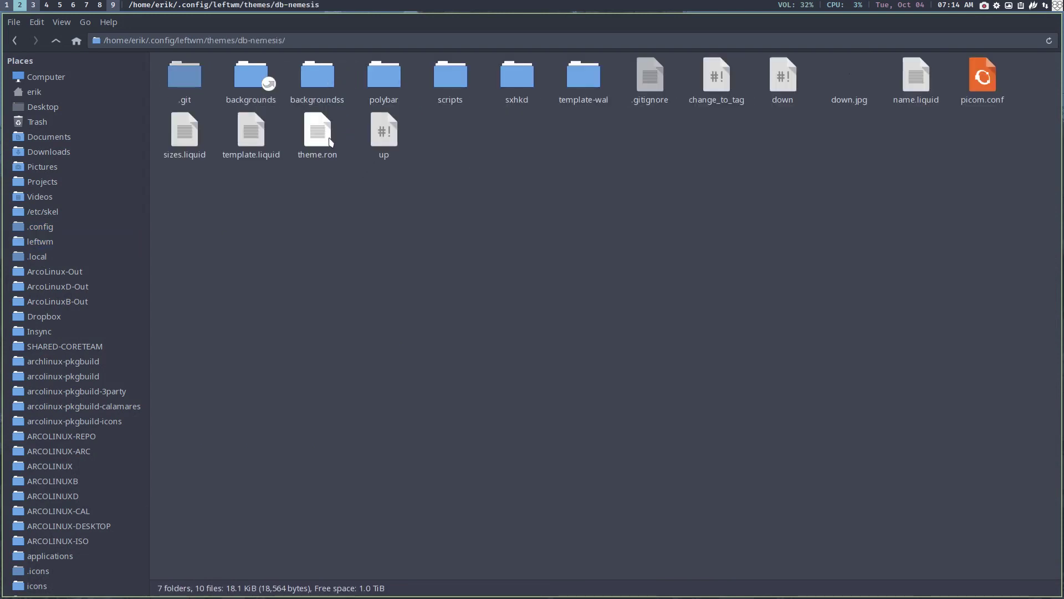
{"action": "left_click", "coordinate": [320, 136]}
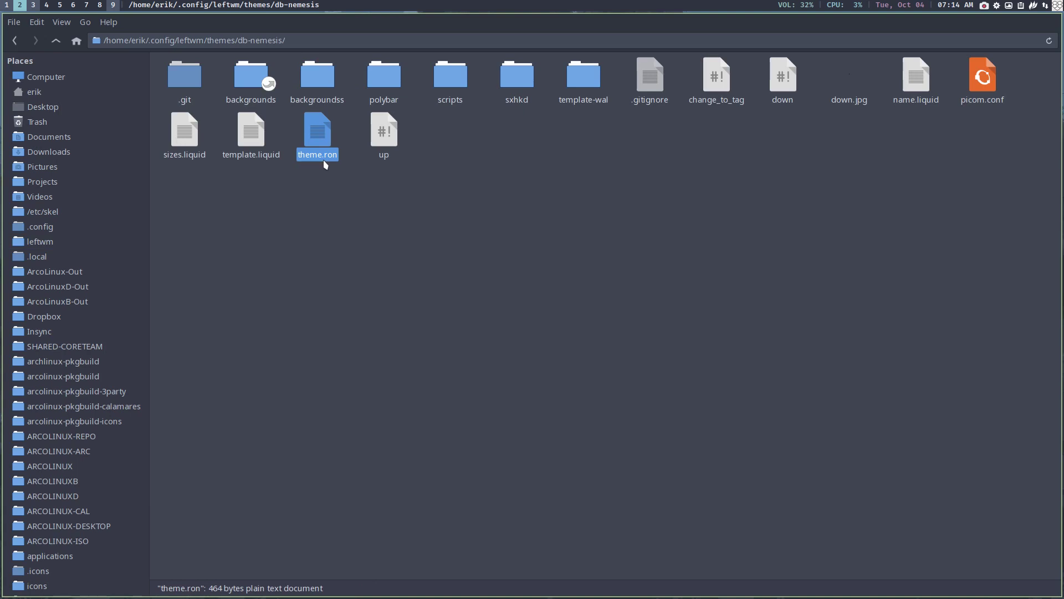
- Locate the theme.ron file in the candy theme folder
{"action": "left_click", "coordinate": [56, 41]}
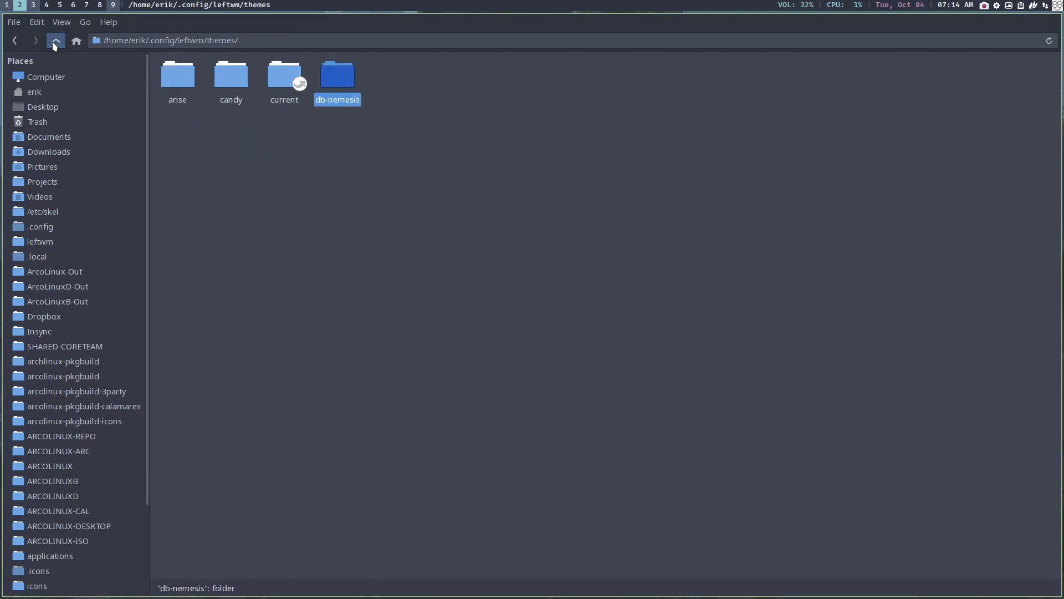
{"action": "double_click", "coordinate": [224, 78]}
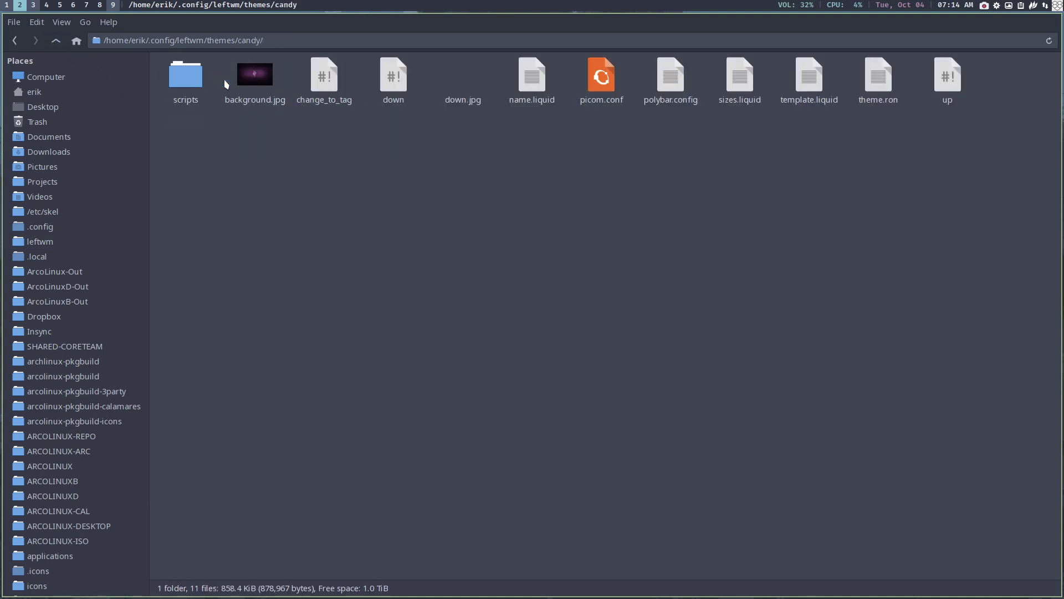
{"action": "left_click", "coordinate": [893, 103]}
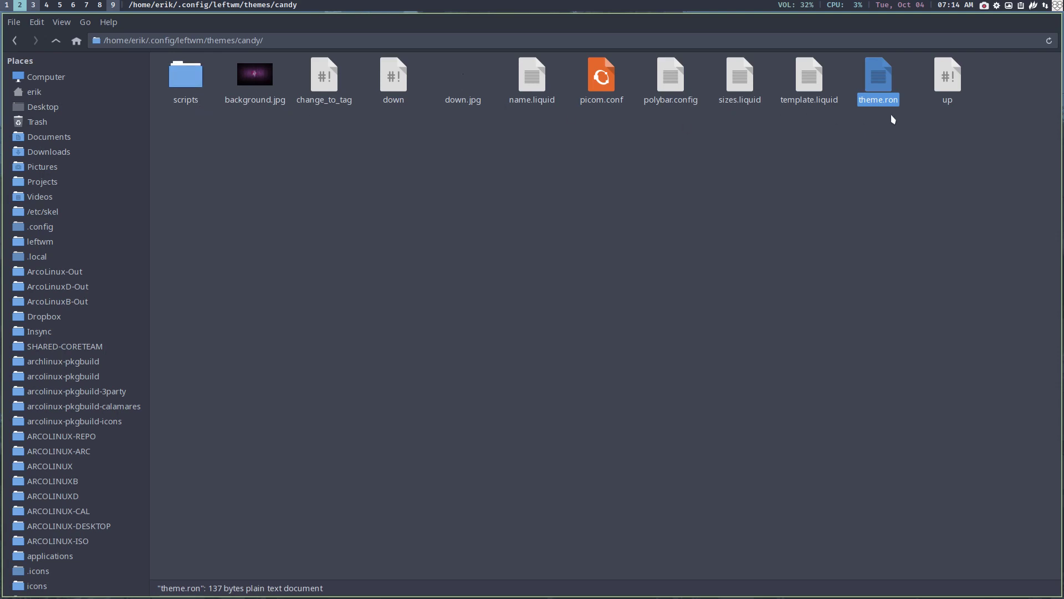
- Open the arise theme's theme.ron in Sublime Text, examine its brackets, border width and margin syntax, and close the file
{"action": "left_click", "coordinate": [56, 41]}
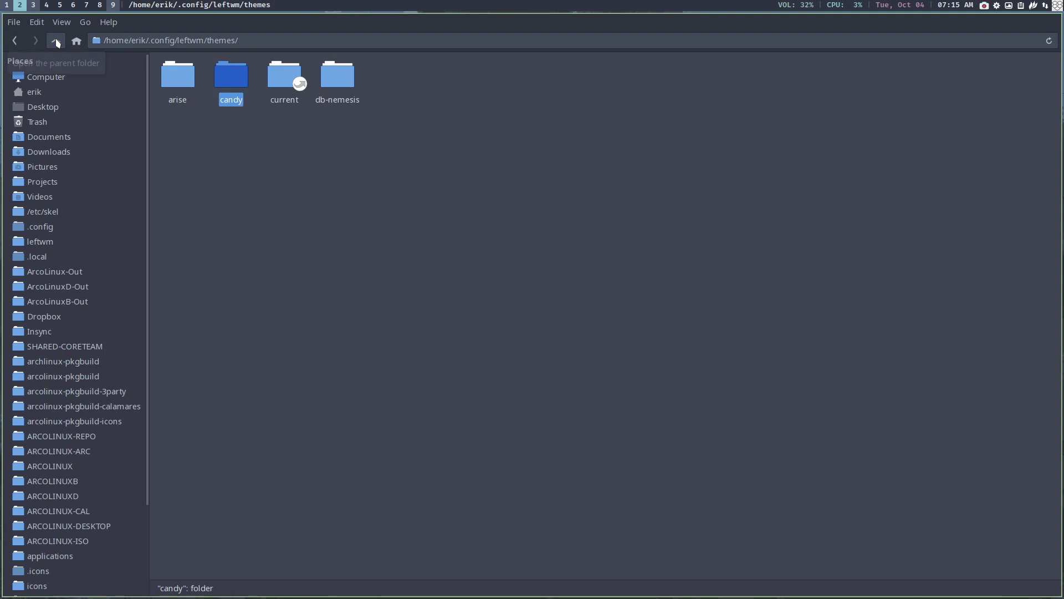
{"action": "double_click", "coordinate": [177, 77]}
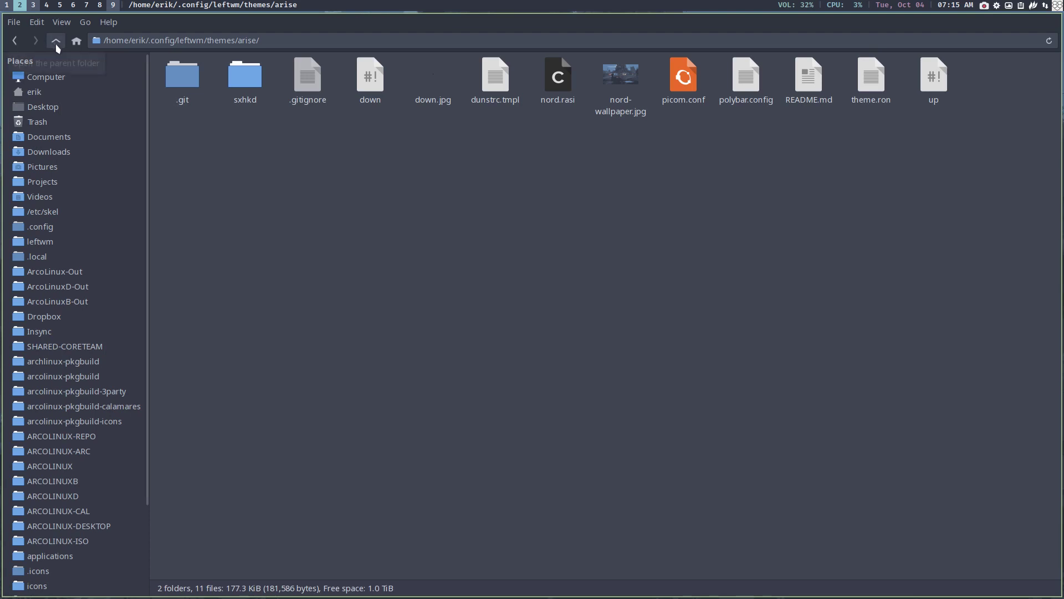
{"action": "left_click", "coordinate": [868, 122]}
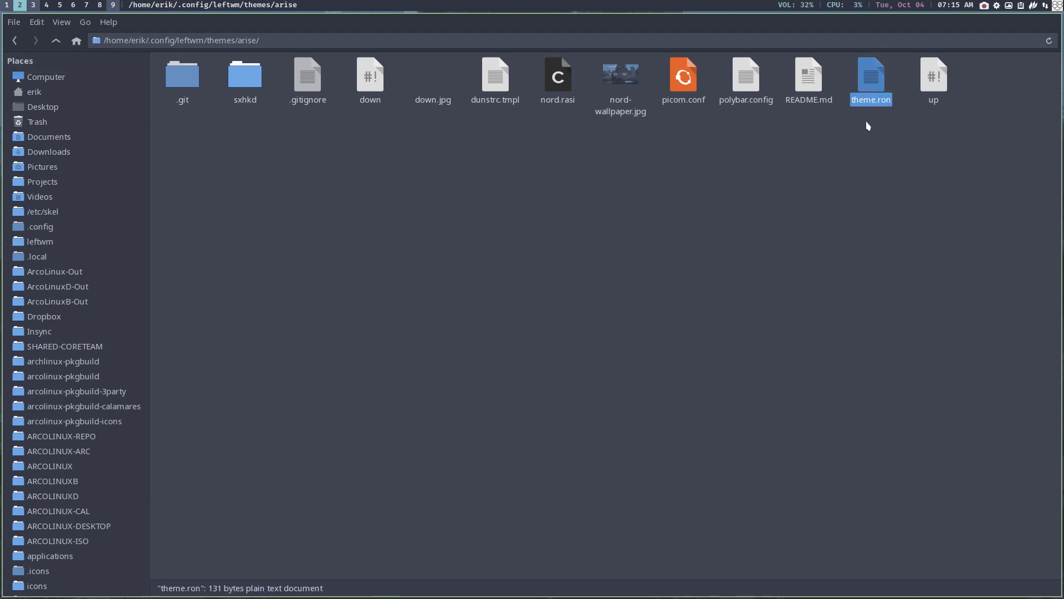
{"action": "double_click", "coordinate": [871, 78]}
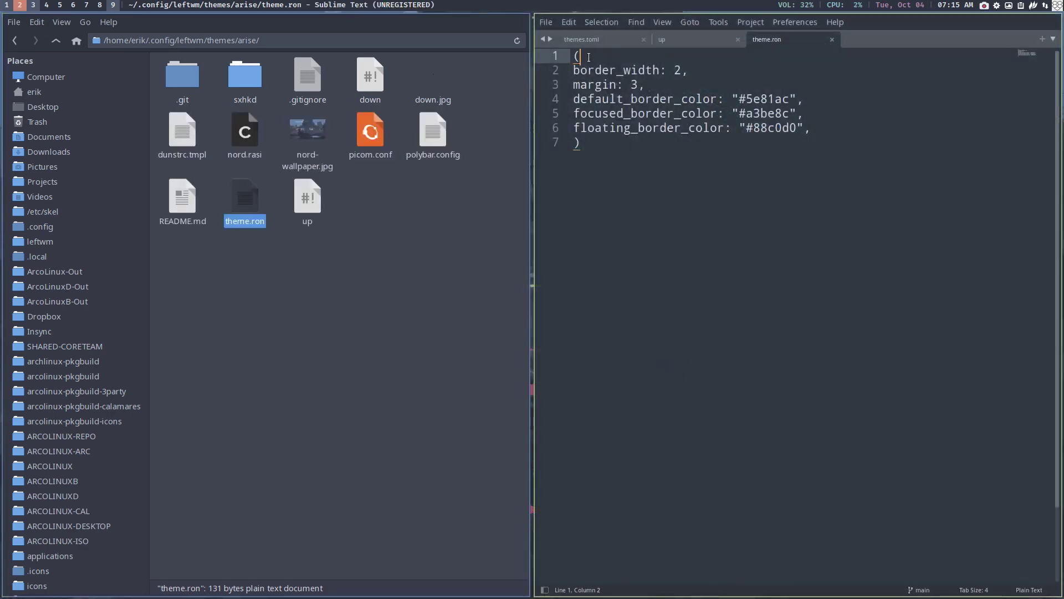
{"action": "left_click_drag", "start_coordinate": [580, 143], "coordinate": [573, 144]}
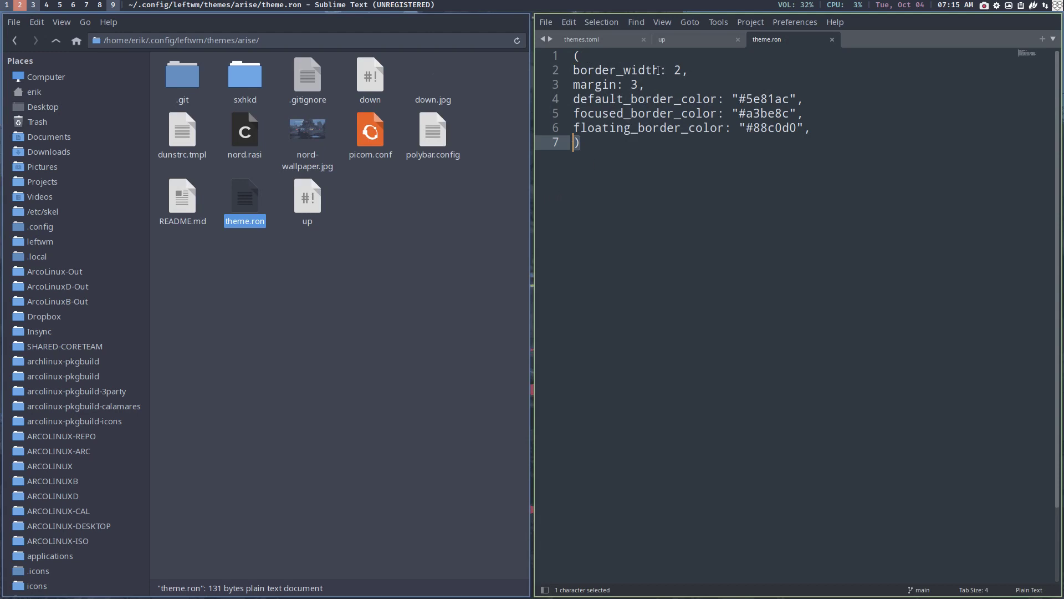
{"action": "left_click_drag", "start_coordinate": [660, 70], "coordinate": [667, 70]}
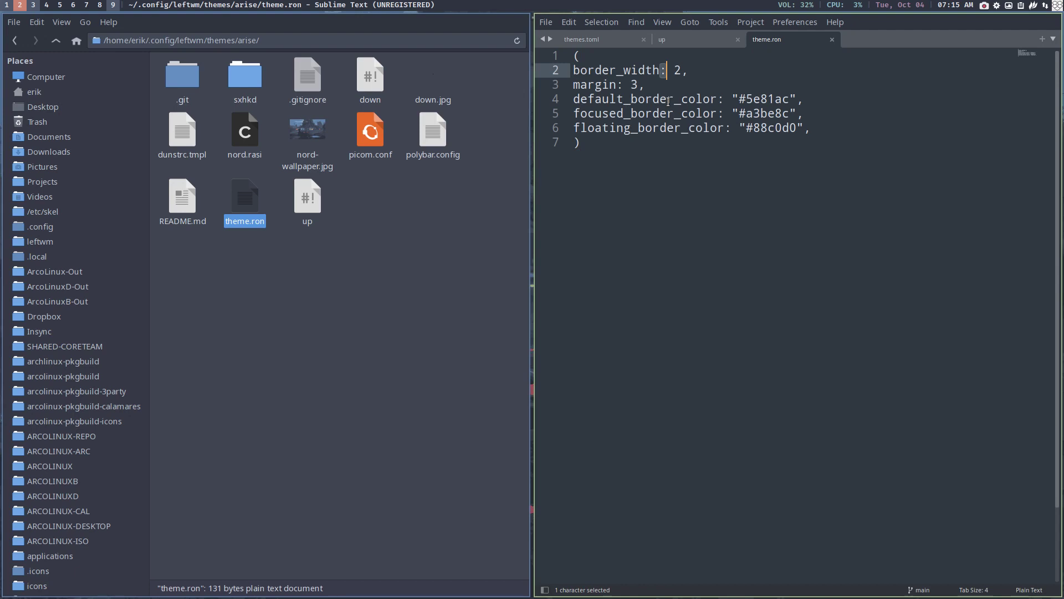
{"action": "left_click", "coordinate": [696, 70]}
{"action": "left_click", "coordinate": [660, 84]}
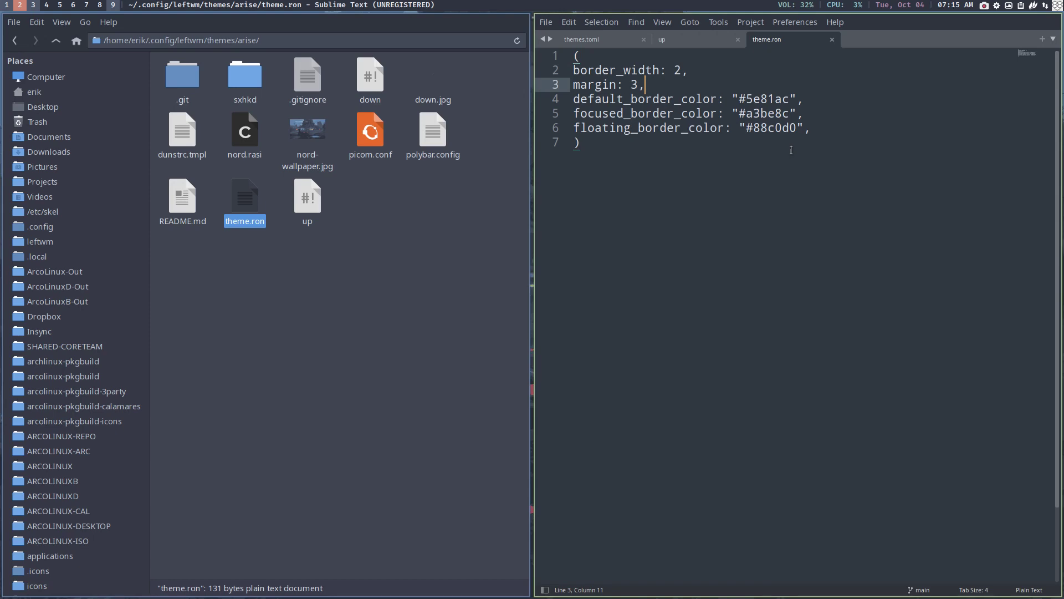
{"action": "left_click", "coordinate": [832, 40]}
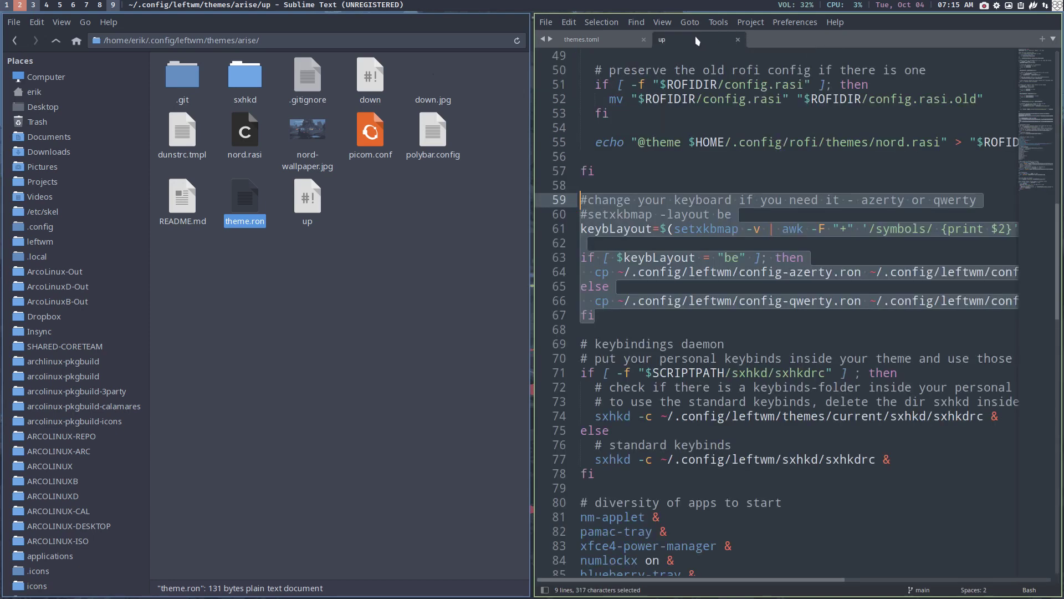
- Search the arise theme's up script for toml and view the section that sets the theme.ron config
{"action": "key", "text": "ctrl+f"}
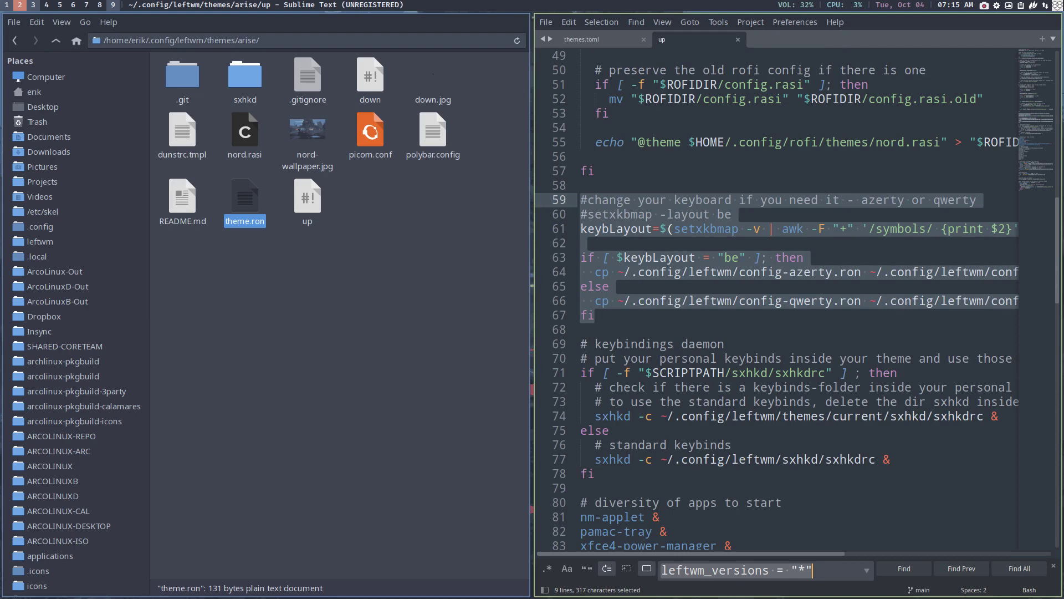
{"action": "type", "text": "toml"}
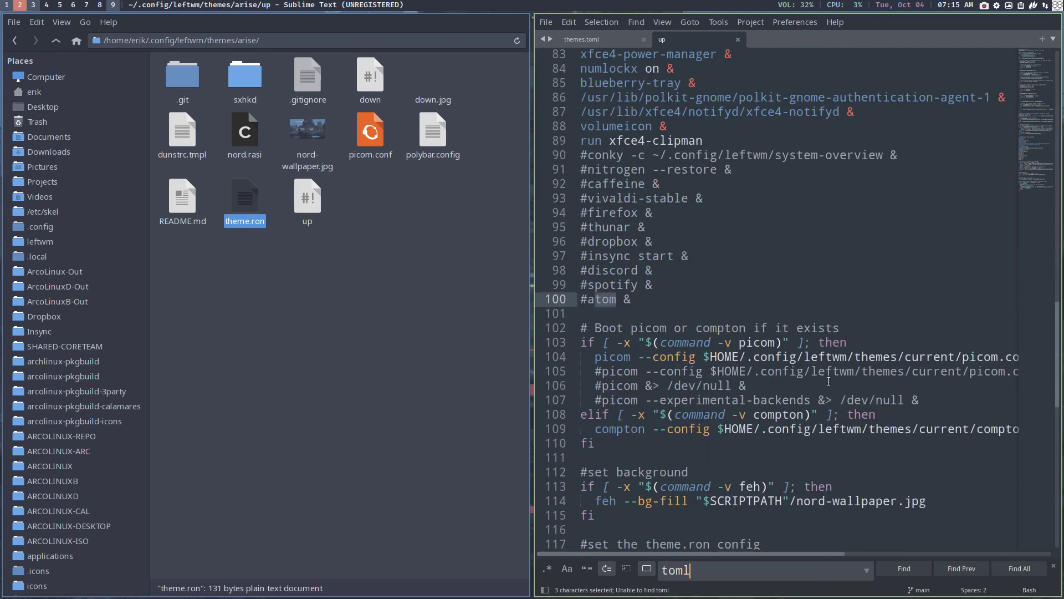
{"action": "scroll", "coordinate": [807, 397], "scroll_direction": "down", "scroll_amount": 4}
{"action": "scroll", "coordinate": [681, 379], "scroll_direction": "up", "scroll_amount": 1}
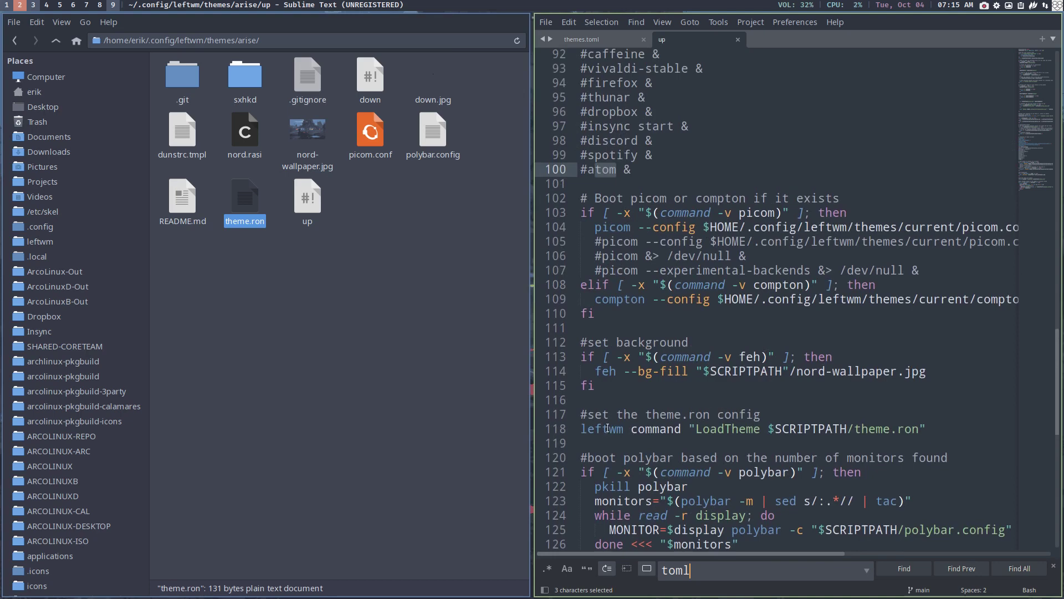
- Try the hyphenated form leftwm-command in the LoadTheme line of the up script, and revert it
{"action": "left_click", "coordinate": [632, 429]}
{"action": "key", "text": "BackSpace"}
{"action": "type", "text": "-"}
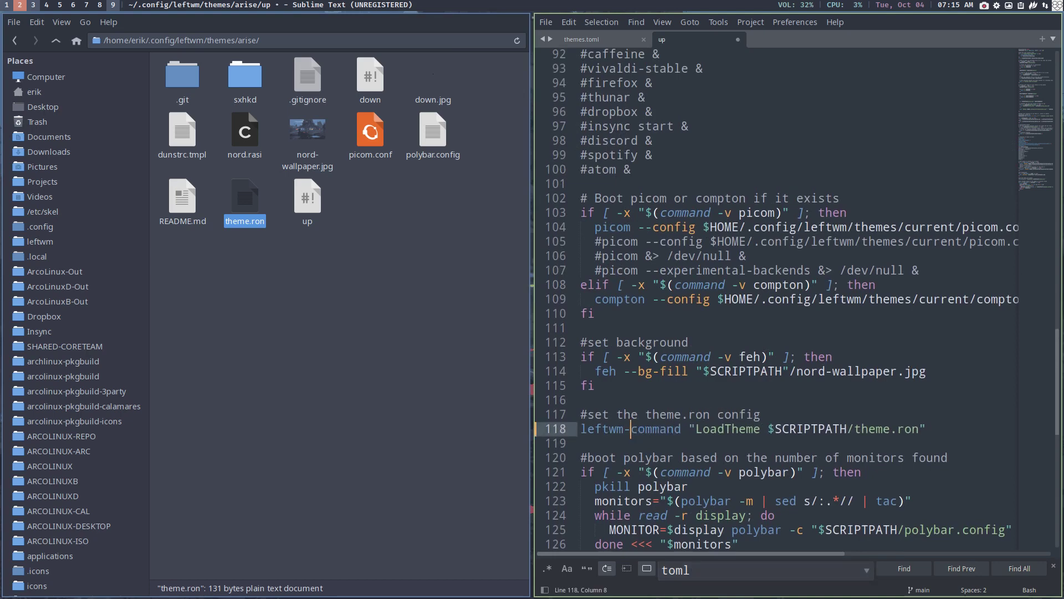
{"action": "key", "text": "BackSpace"}
- Examine the .ron extension in the LoadTheme line and the rest of the up script, and close the editor
{"action": "left_click_drag", "start_coordinate": [889, 429], "coordinate": [919, 430]}
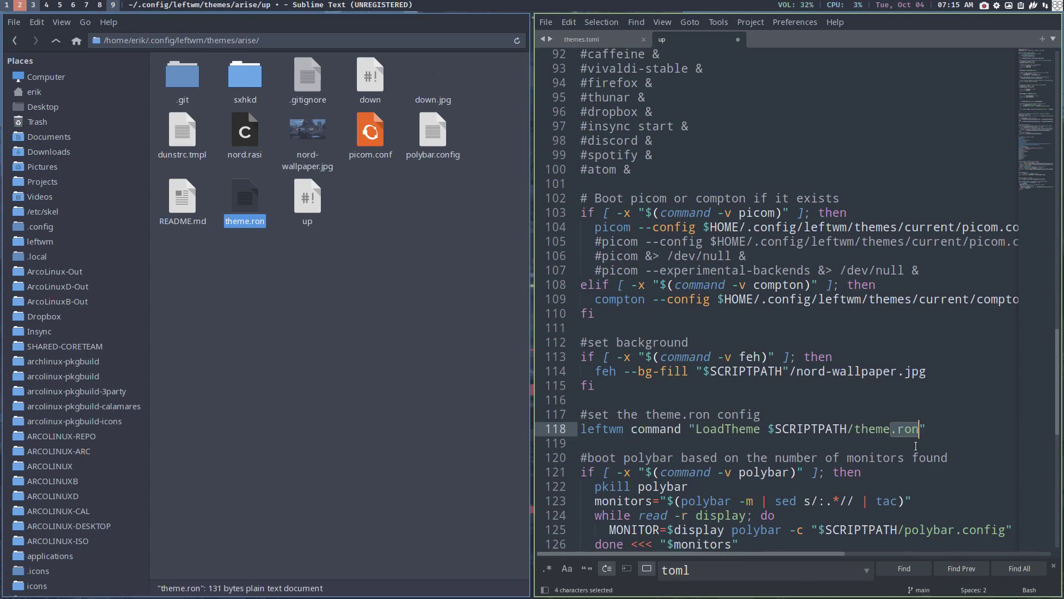
{"action": "scroll", "coordinate": [916, 446], "scroll_direction": "down", "scroll_amount": 5}
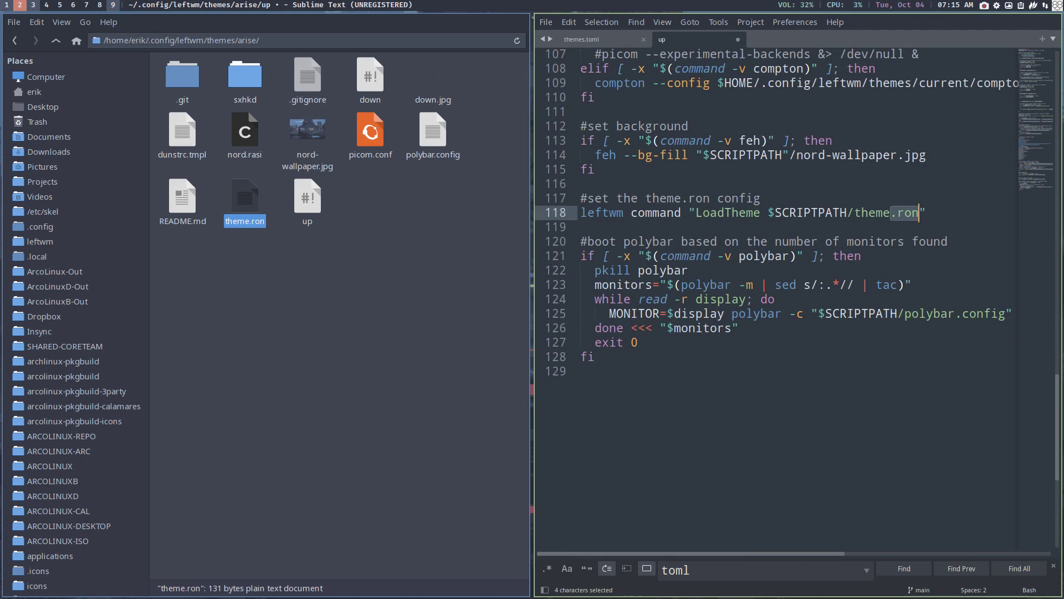
{"action": "key", "text": "super+q"}
- Search the arise theme folder for toml with both pt and ag from a terminal opened there
{"action": "right_click", "coordinate": [416, 264]}
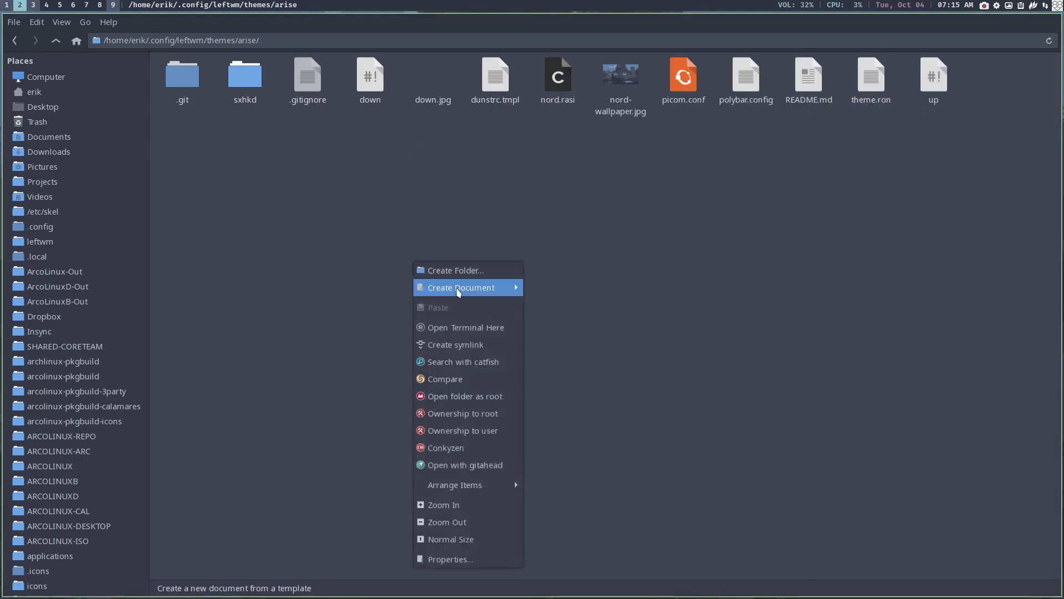
{"action": "left_click", "coordinate": [477, 328]}
{"action": "type", "text": "pt "}
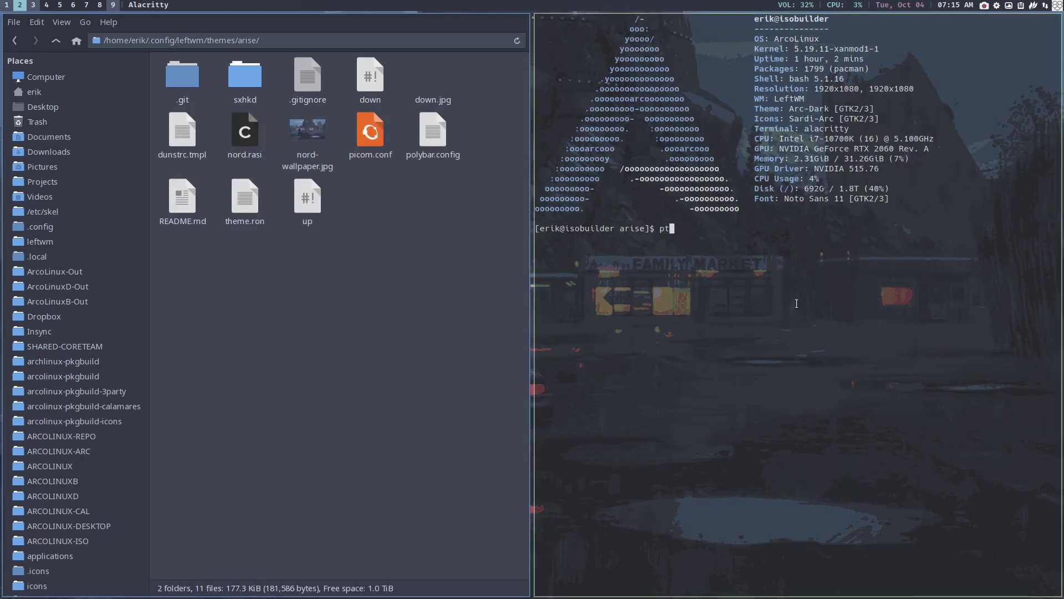
{"action": "type", "text": "toml"}
{"action": "key", "text": "Return"}
{"action": "type", "text": "ag toml"}
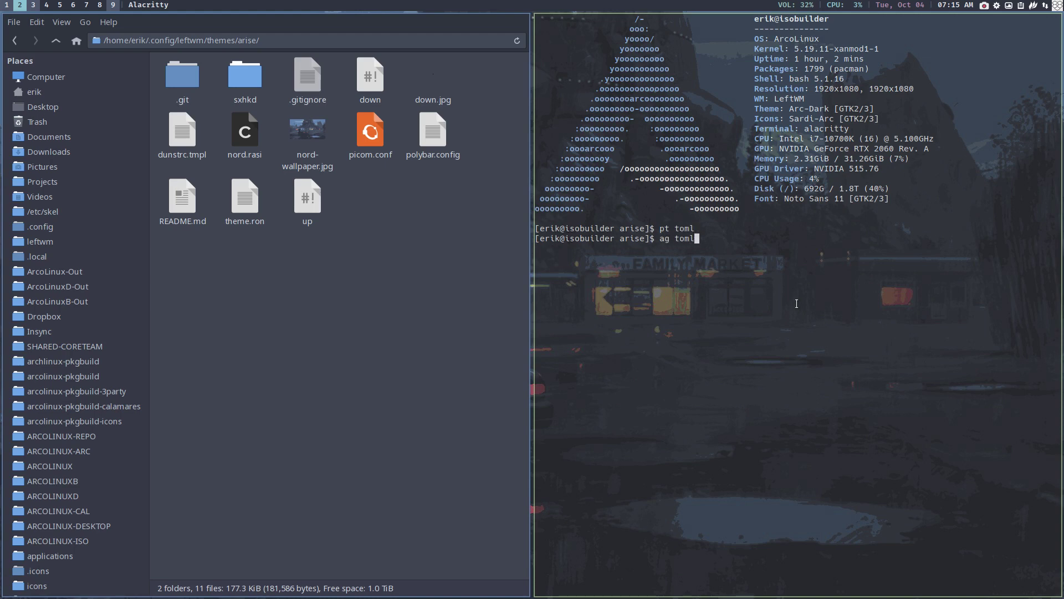
{"action": "key", "text": "Return"}
- Search the arise theme folder for ron with pt, and close the terminal
{"action": "type", "text": "pt ron"}
{"action": "key", "text": "Return"}
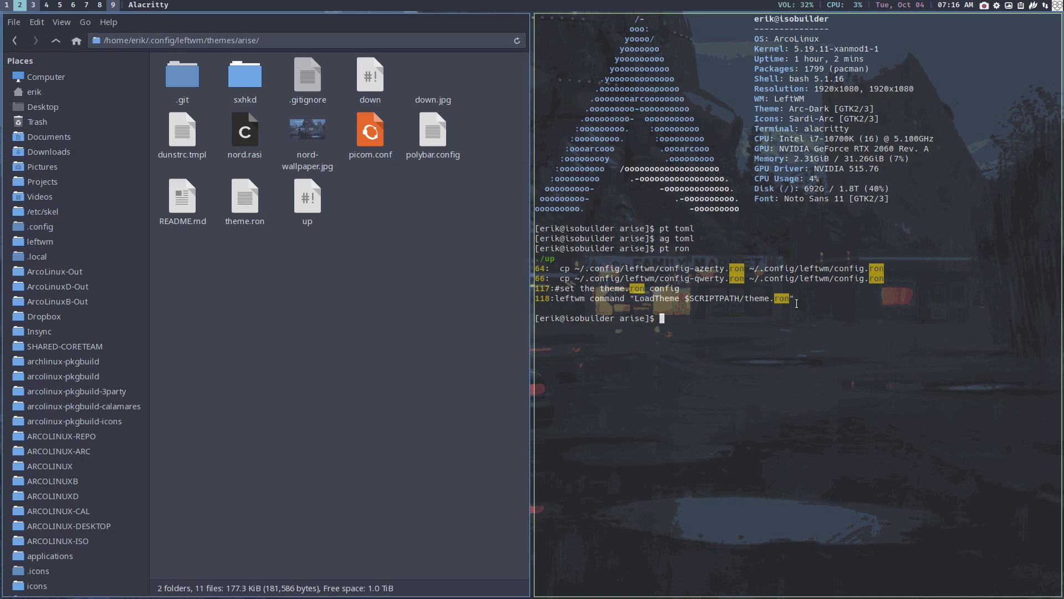
{"action": "key", "text": "super+q"}
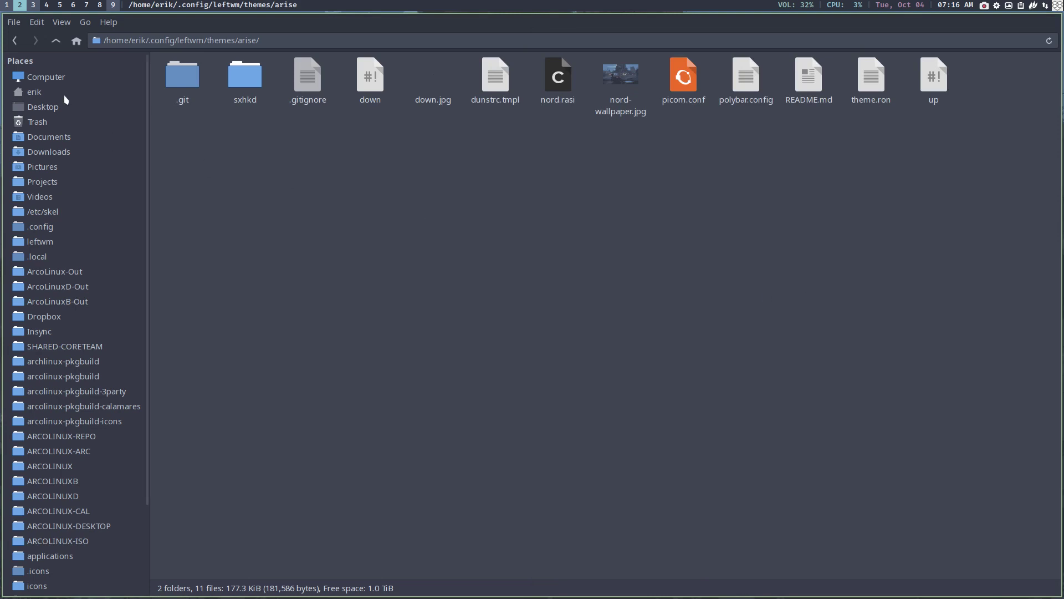
- View the contents of the db-nemesis theme folder and return to the themes folder
{"action": "left_click", "coordinate": [55, 40]}
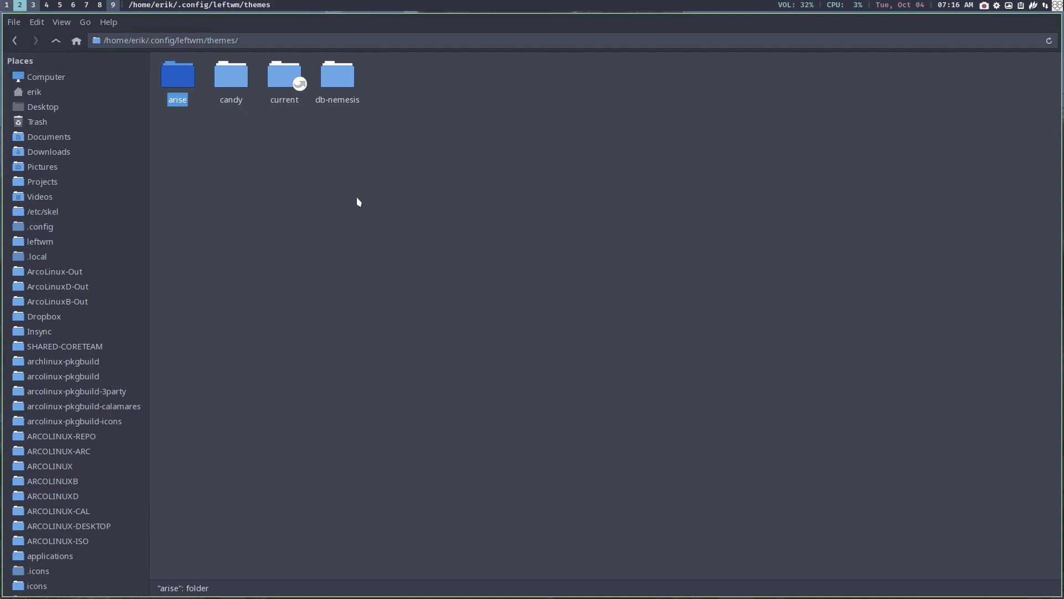
{"action": "double_click", "coordinate": [343, 86]}
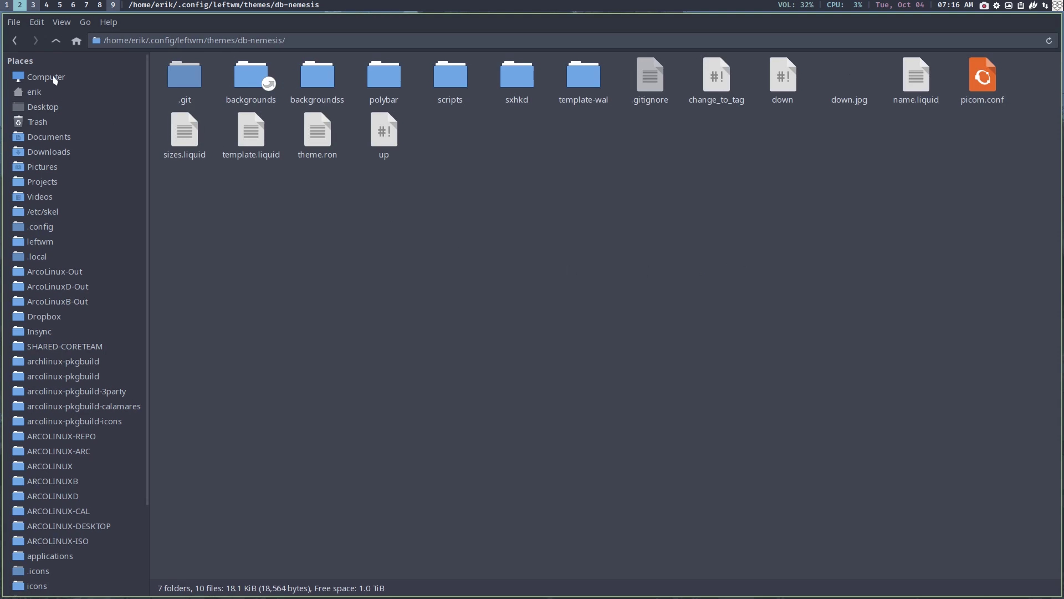
{"action": "left_click", "coordinate": [55, 41]}
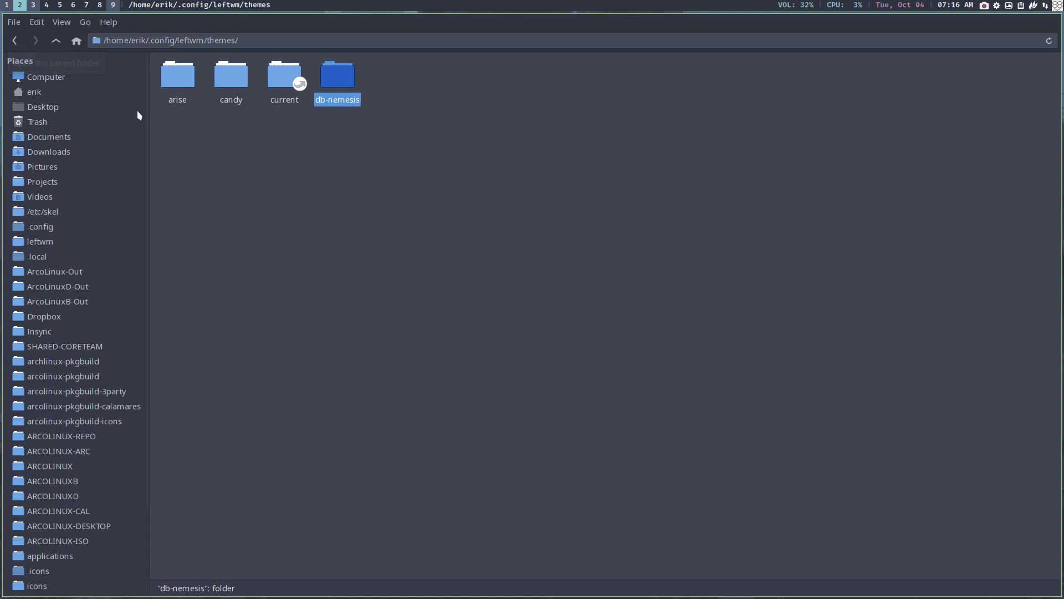
- Go up from the themes folder to the .config folder and select leftwm-backup
{"action": "left_click", "coordinate": [384, 185]}
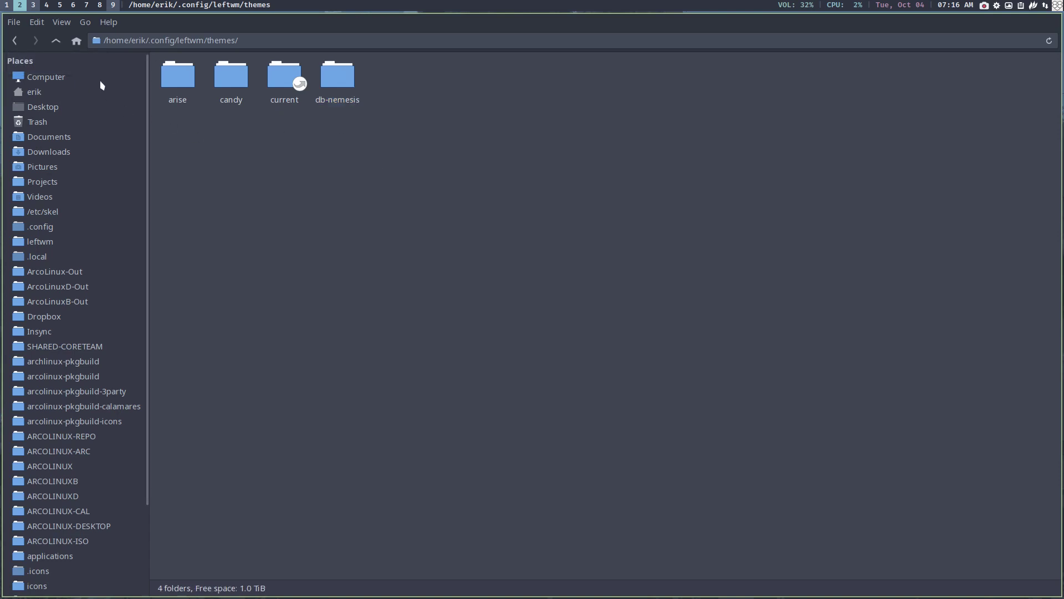
{"action": "left_click", "coordinate": [55, 41]}
{"action": "left_click", "coordinate": [55, 41]}
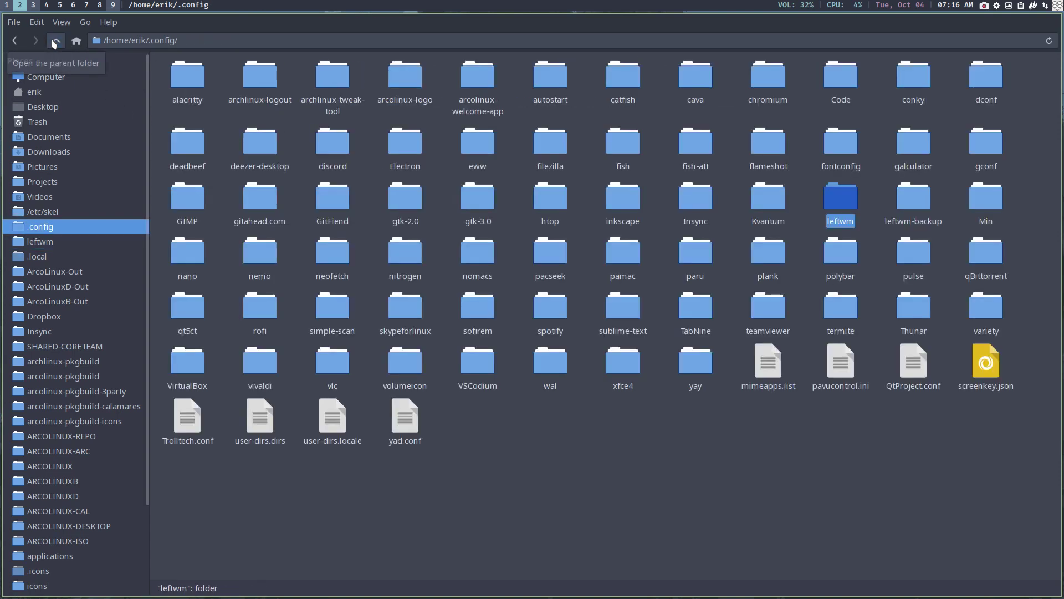
{"action": "left_click", "coordinate": [915, 204]}
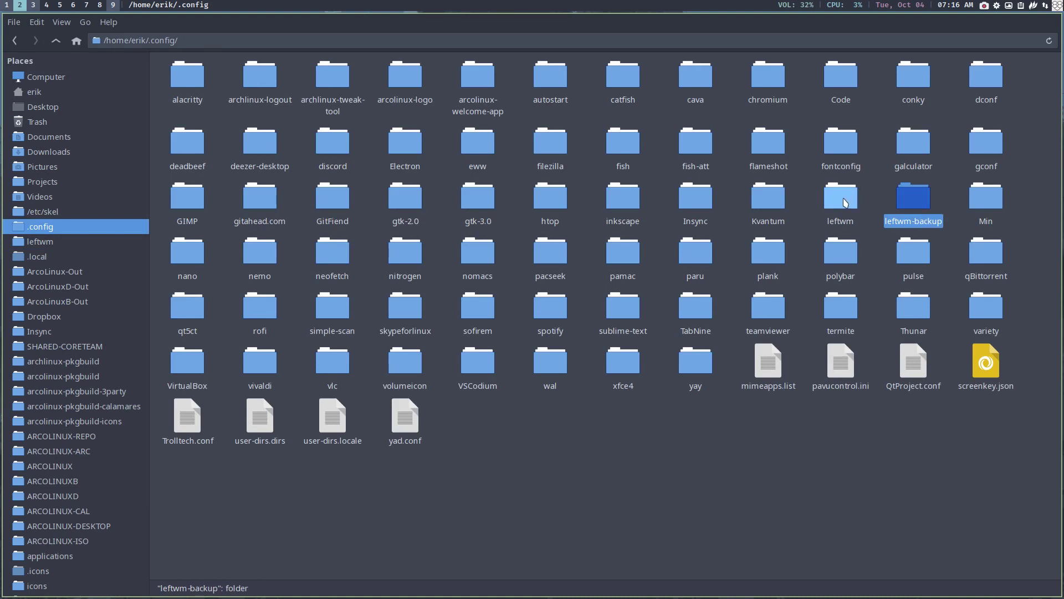
- Duplicate the leftwm folder inside .config and delete the duplicate
{"action": "left_click", "coordinate": [865, 203]}
{"action": "key", "text": "ctrl+c"}
{"action": "key", "text": "ctrl+v"}
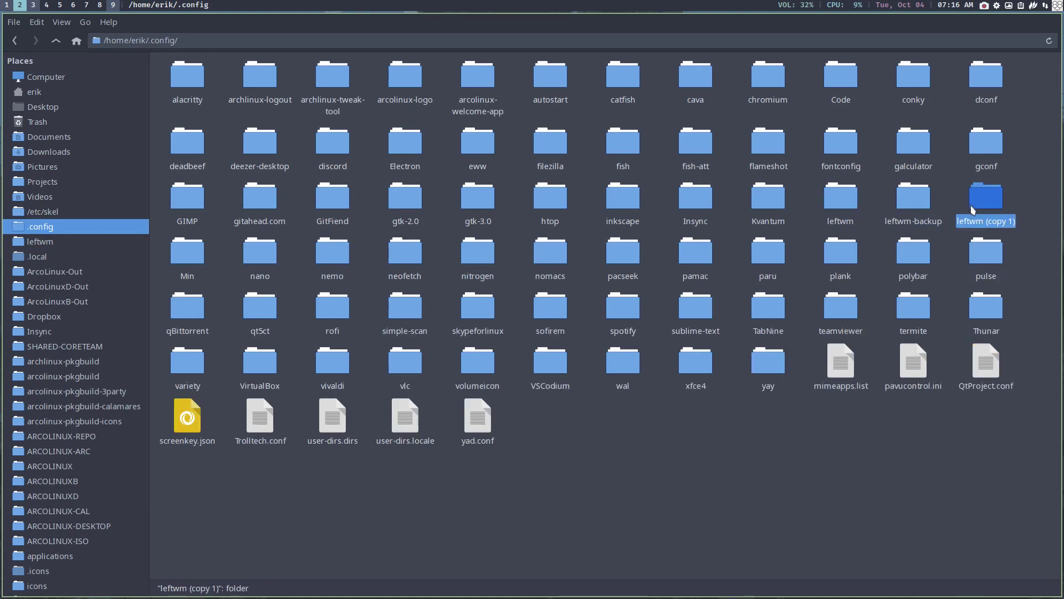
{"action": "key", "text": "Delete"}
- View the themes stored in the leftwm-backup folder and return to the .config folder
{"action": "left_click", "coordinate": [914, 201]}
{"action": "left_click", "coordinate": [853, 206]}
{"action": "left_click", "coordinate": [914, 201]}
{"action": "left_click", "coordinate": [848, 202]}
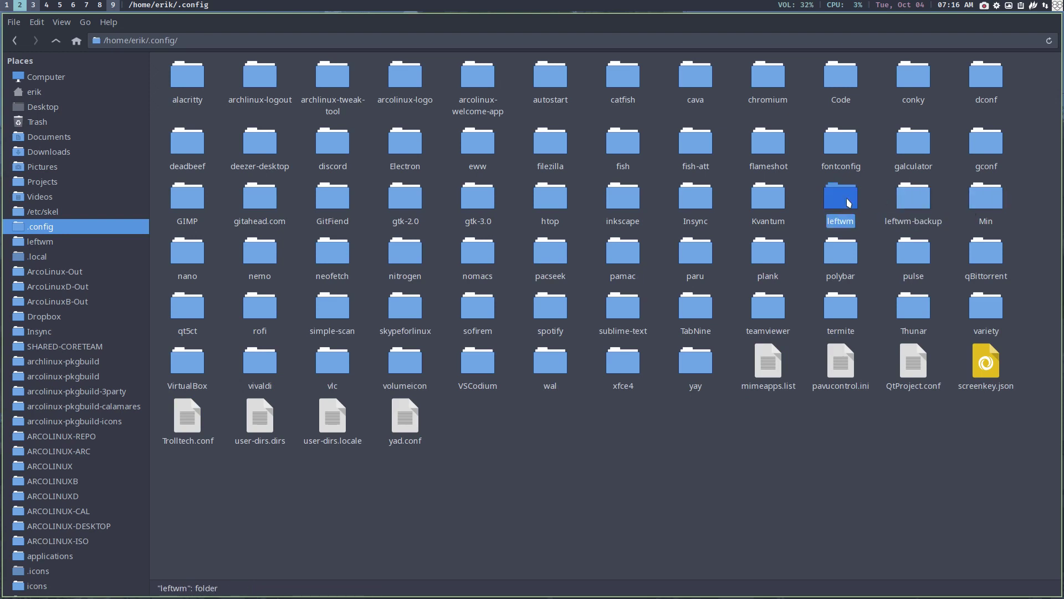
{"action": "double_click", "coordinate": [894, 206]}
{"action": "double_click", "coordinate": [329, 77]}
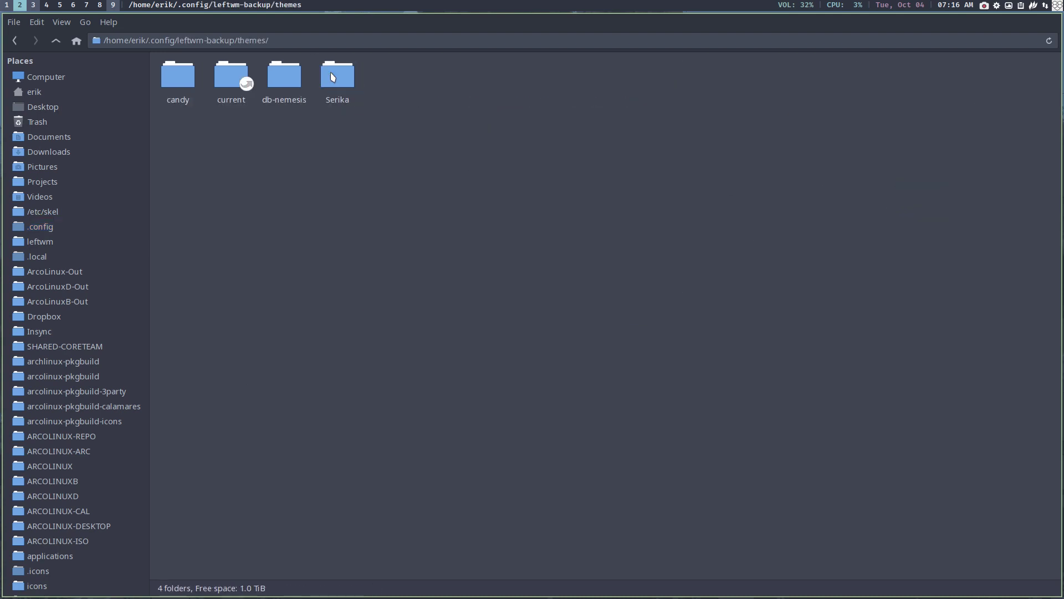
{"action": "left_click_drag", "start_coordinate": [179, 133], "coordinate": [502, 94]}
{"action": "left_click", "coordinate": [459, 219]}
{"action": "left_click", "coordinate": [56, 44]}
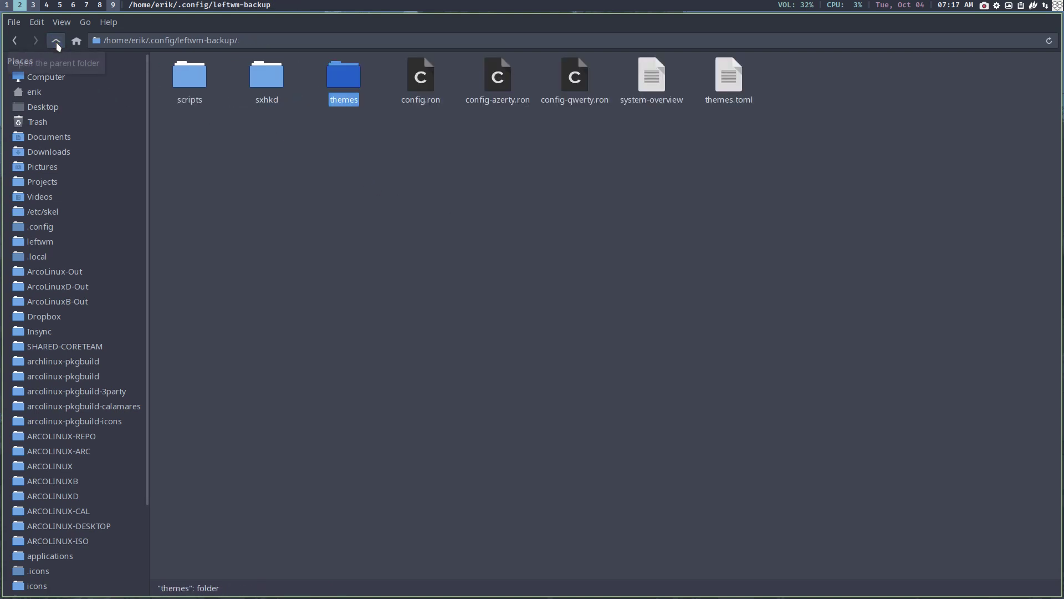
{"action": "left_click", "coordinate": [178, 146]}
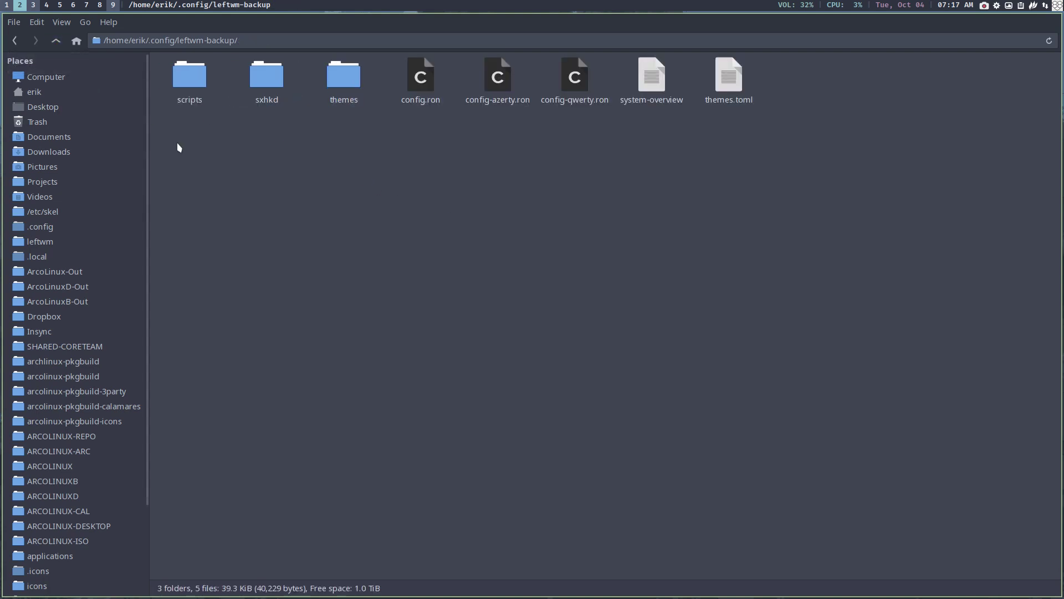
{"action": "left_click", "coordinate": [55, 42]}
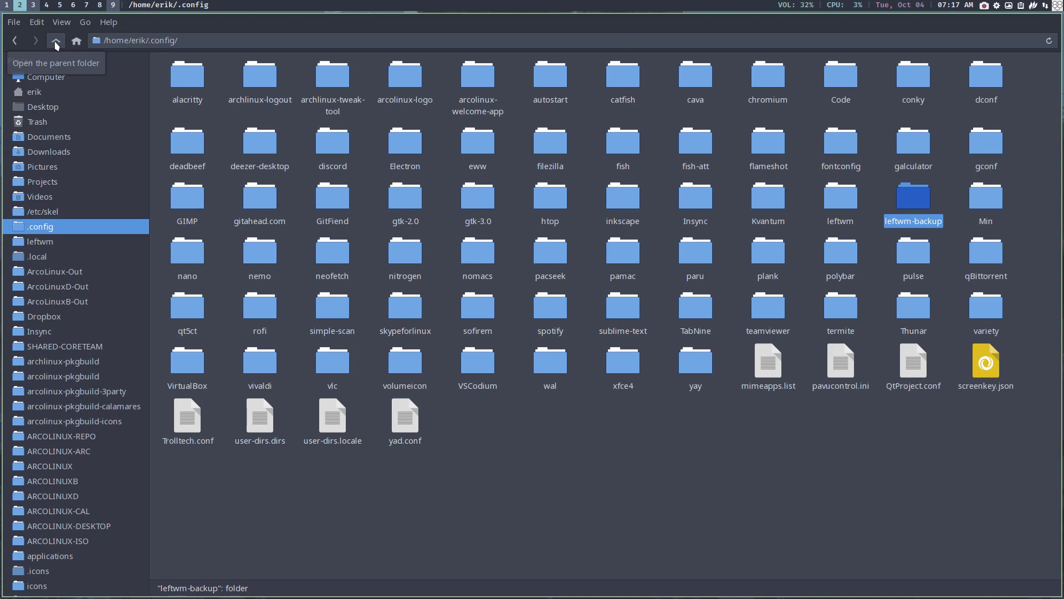
- Open the leftwm folder and examine its config.ron, config-azerty.ron and config-qwerty.ron files
{"action": "left_click", "coordinate": [838, 203]}
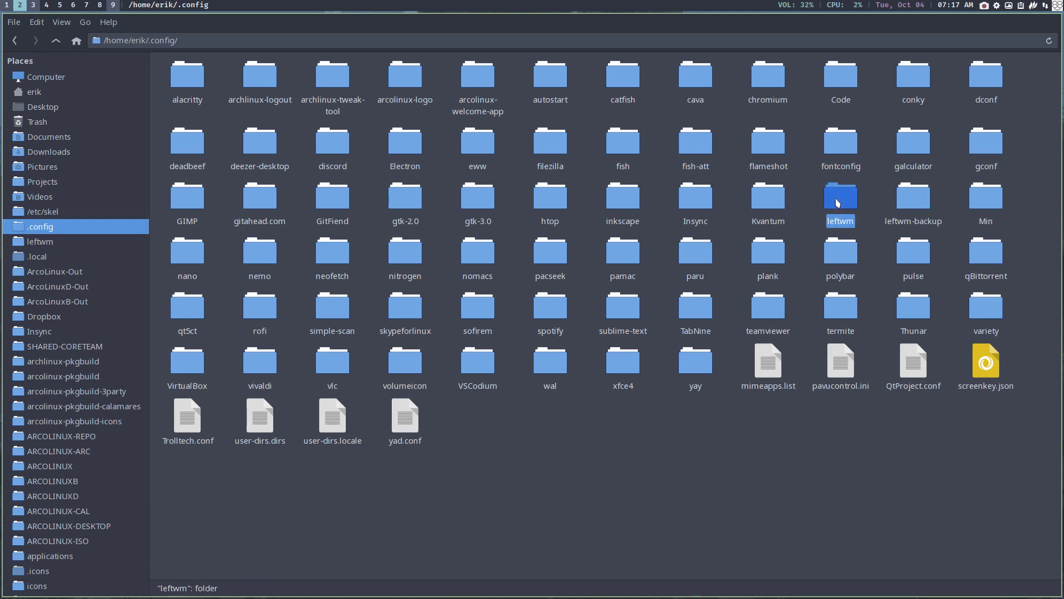
{"action": "double_click", "coordinate": [838, 203]}
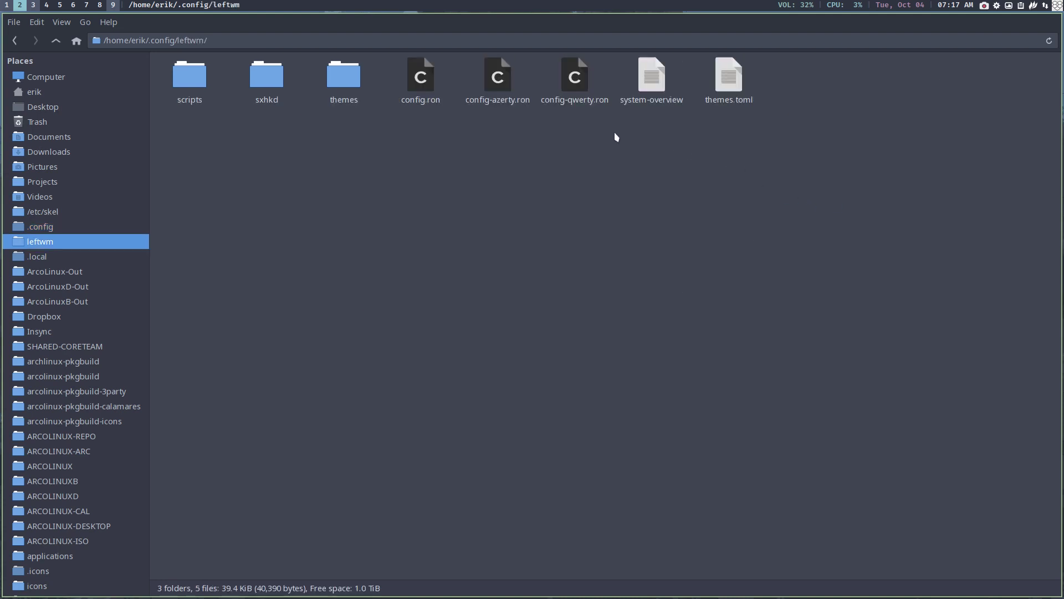
{"action": "left_click_drag", "start_coordinate": [409, 118], "coordinate": [610, 88]}
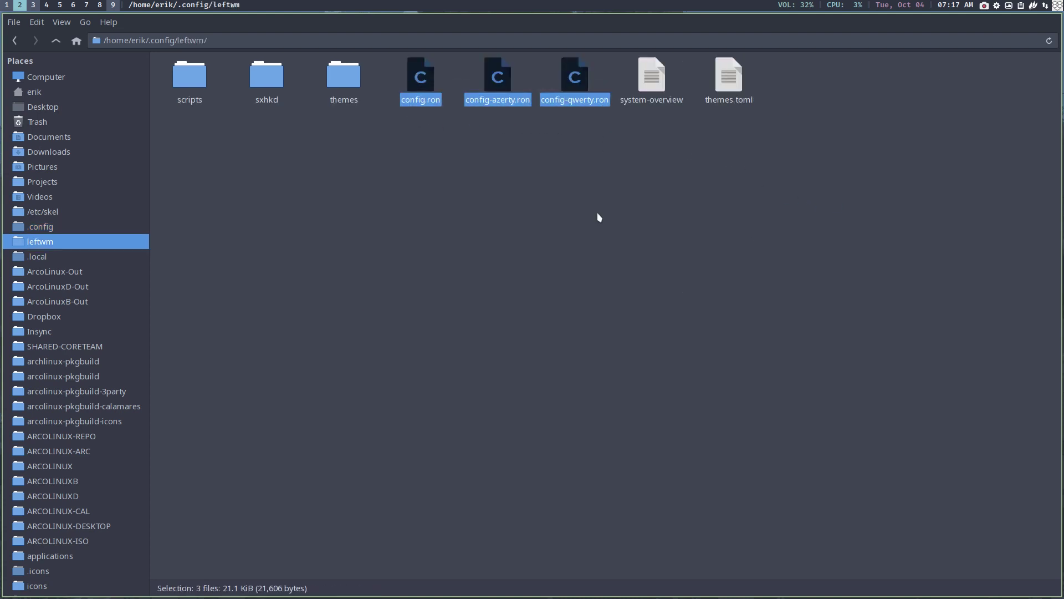
{"action": "left_click", "coordinate": [561, 218]}
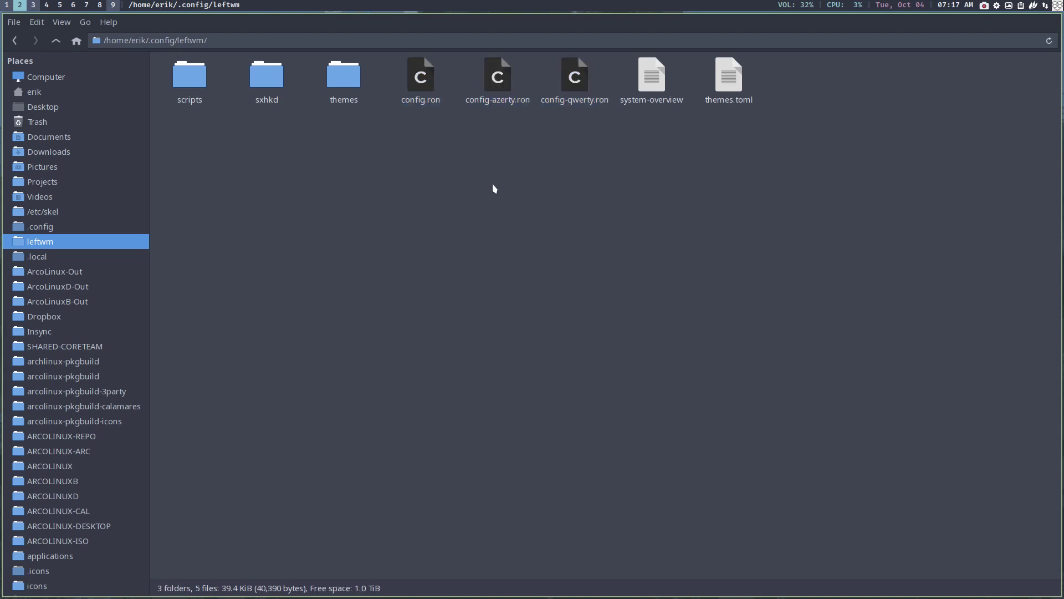
{"action": "left_click", "coordinate": [423, 100]}
{"action": "left_click_drag", "start_coordinate": [408, 133], "coordinate": [611, 65]}
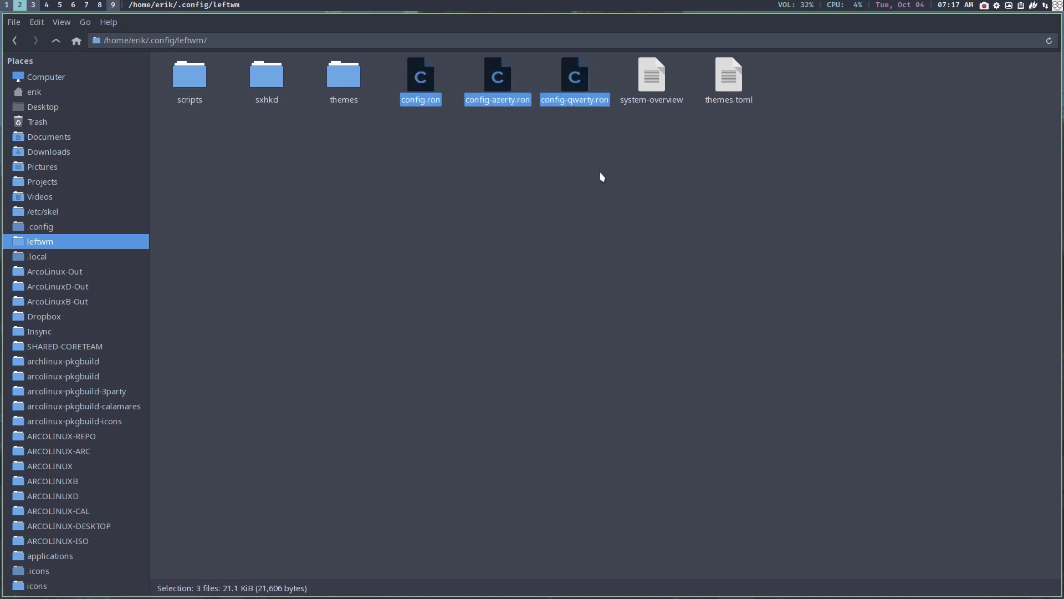
{"action": "left_click", "coordinate": [602, 177]}
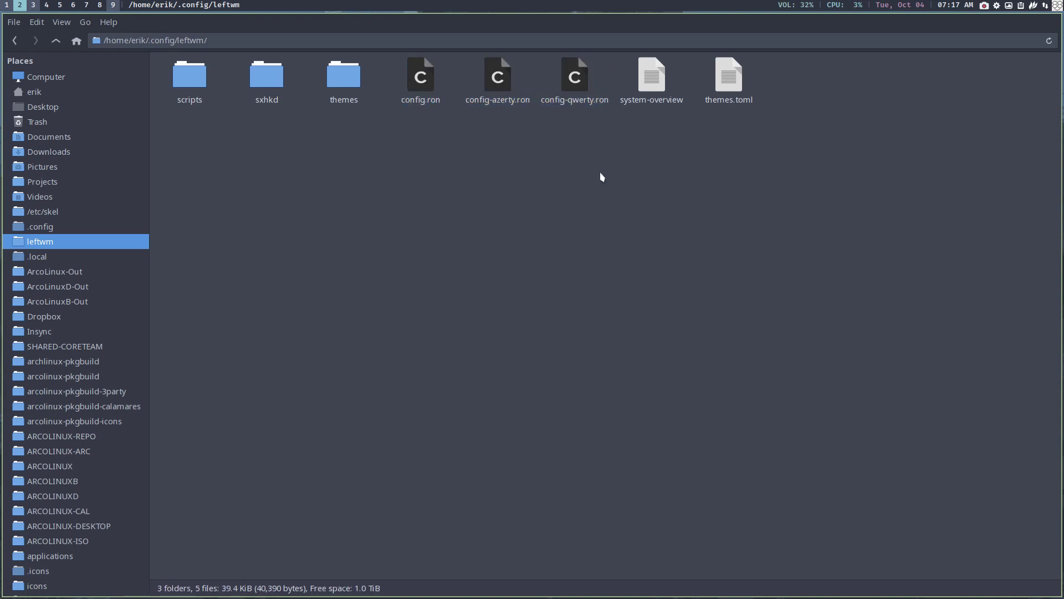
{"action": "left_click", "coordinate": [574, 78]}
{"action": "left_click", "coordinate": [428, 87]}
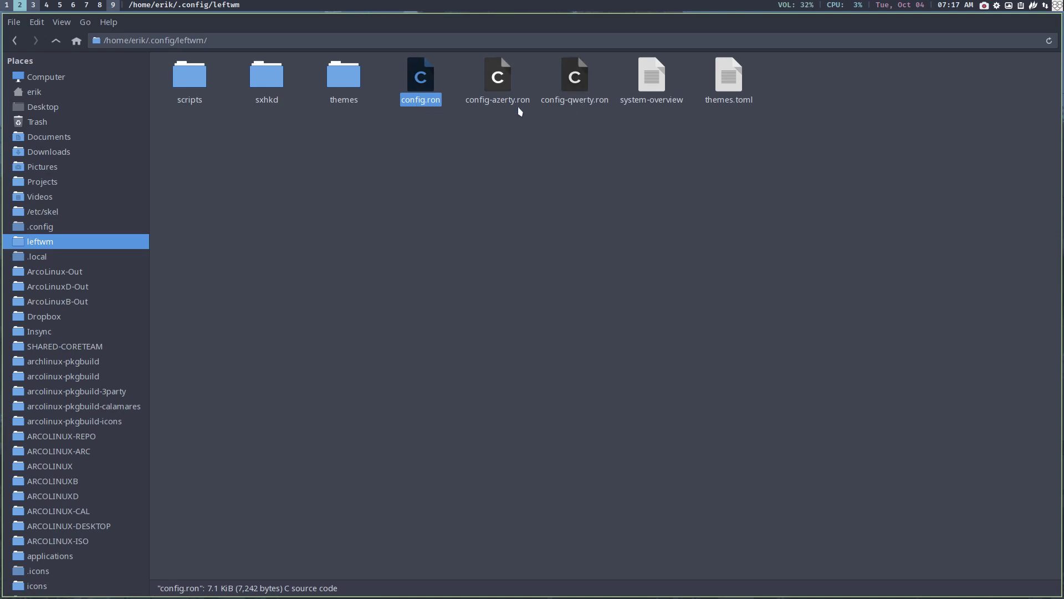
{"action": "left_click", "coordinate": [451, 190]}
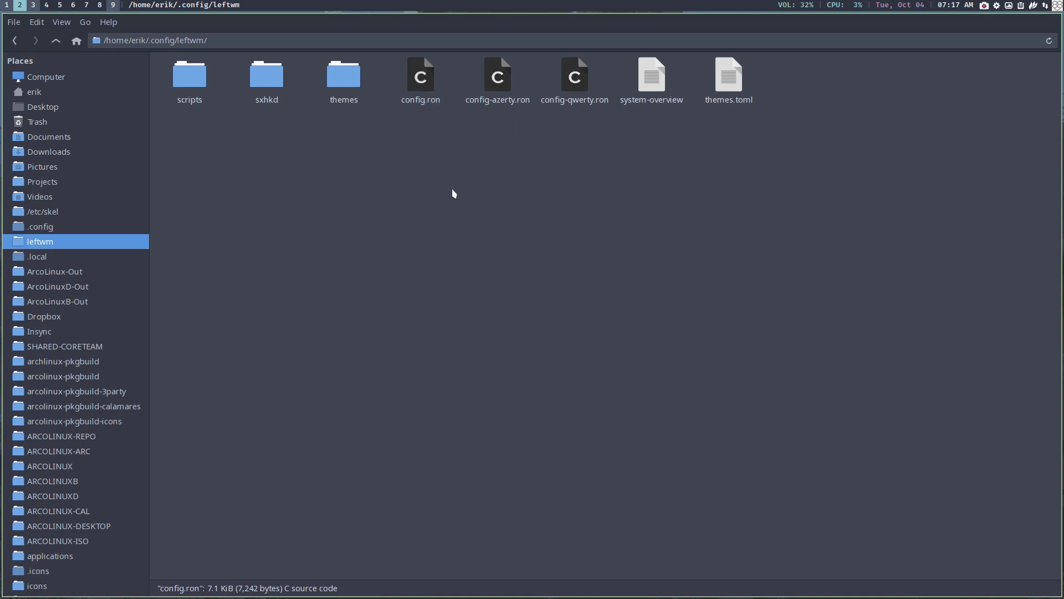
{"action": "left_click", "coordinate": [418, 92]}
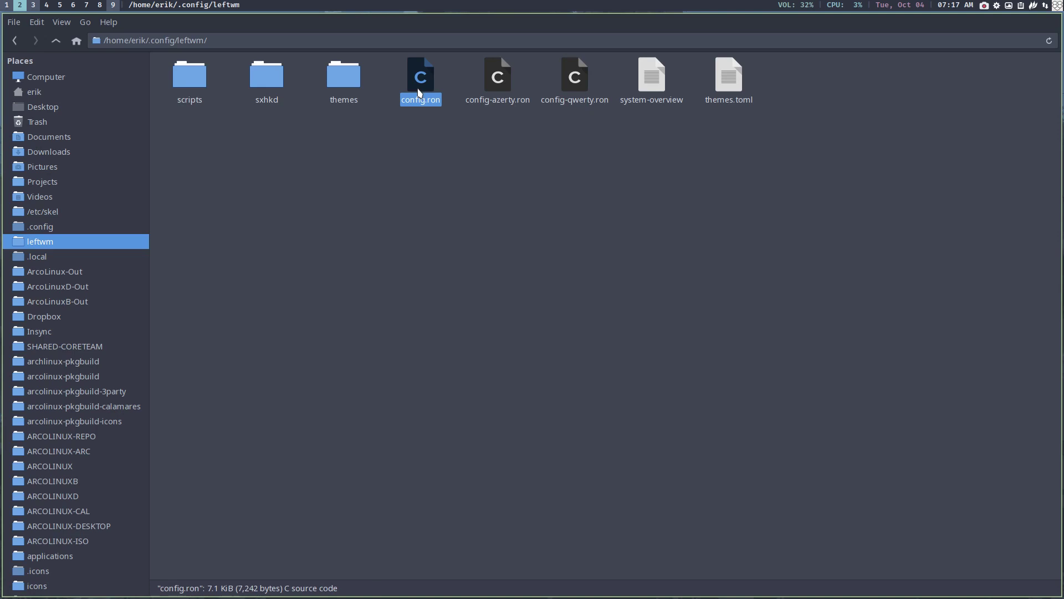
- Open the arise theme's up script and search it for azer
{"action": "double_click", "coordinate": [344, 83]}
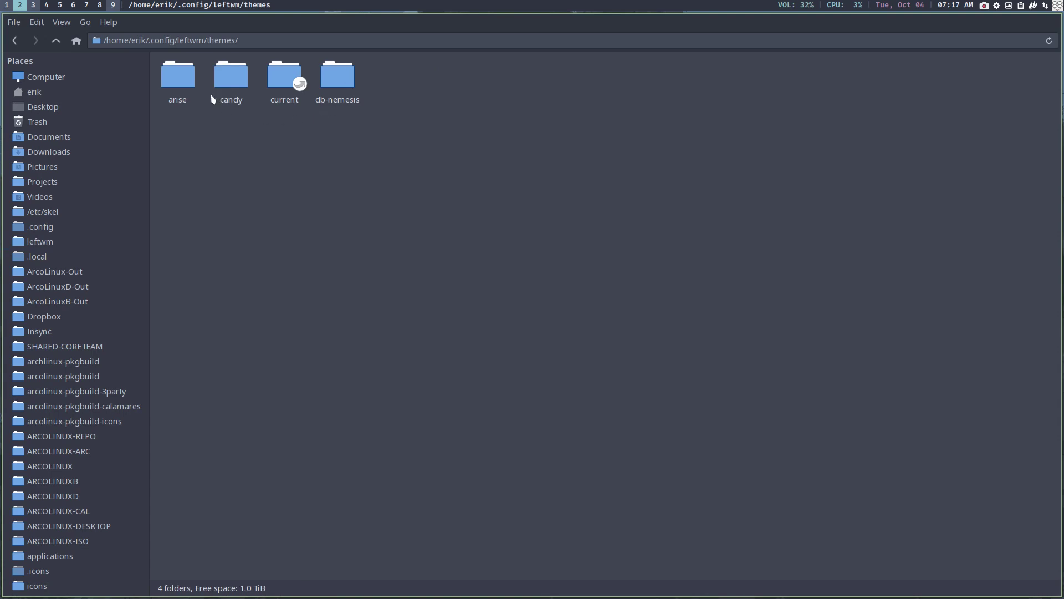
{"action": "double_click", "coordinate": [179, 78]}
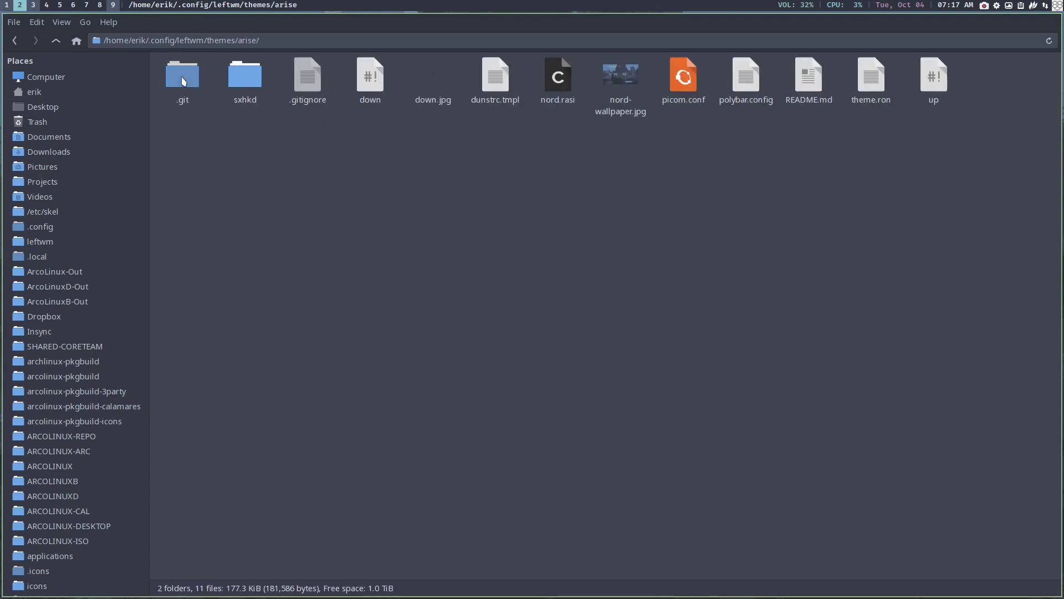
{"action": "double_click", "coordinate": [934, 77]}
{"action": "scroll", "coordinate": [597, 371], "scroll_direction": "up", "scroll_amount": 20}
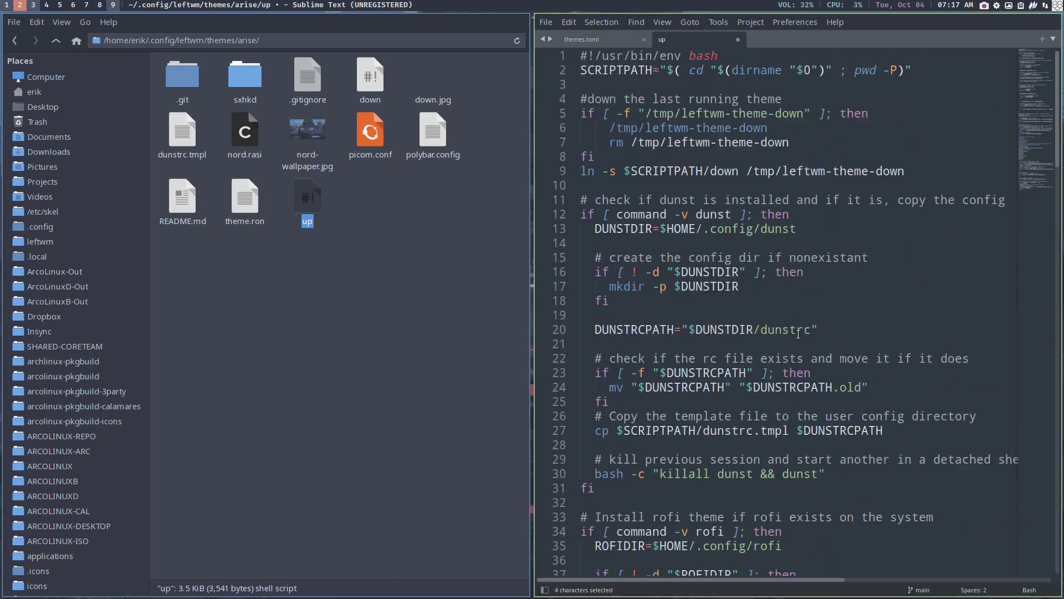
{"action": "key", "text": "ctrl+f"}
{"action": "type", "text": "azer"}
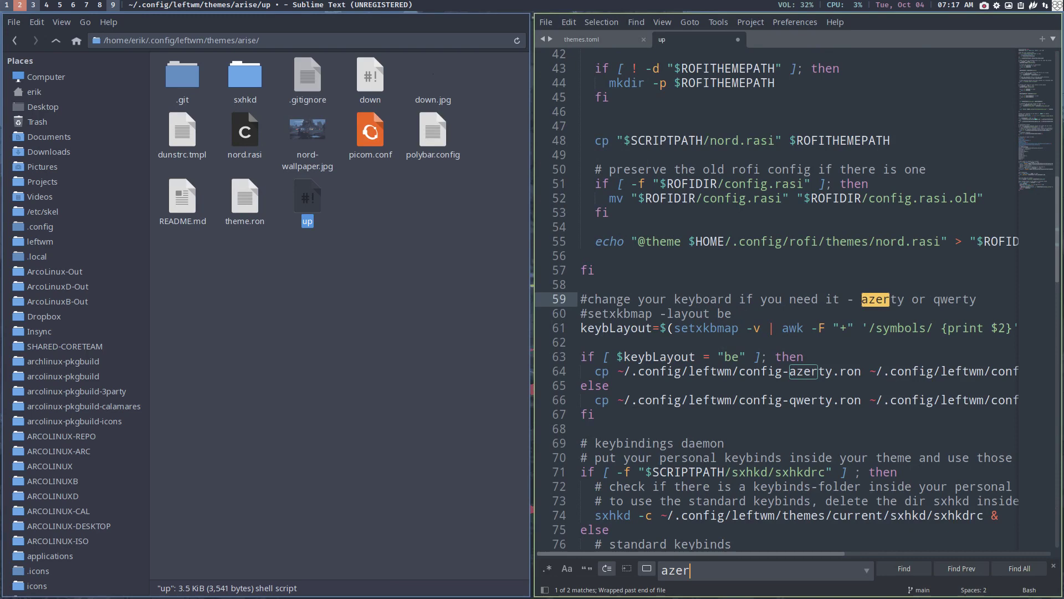
- Enlarge the script text in full screen and examine the keybLayout line and the condition copying config-azerty.ron or config-qwerty.ron to config.ron
{"action": "key", "text": "F11"}
{"action": "key", "text": "ctrl+equal"}
{"action": "key", "text": "ctrl+equal"}
{"action": "key", "text": "ctrl+equal"}
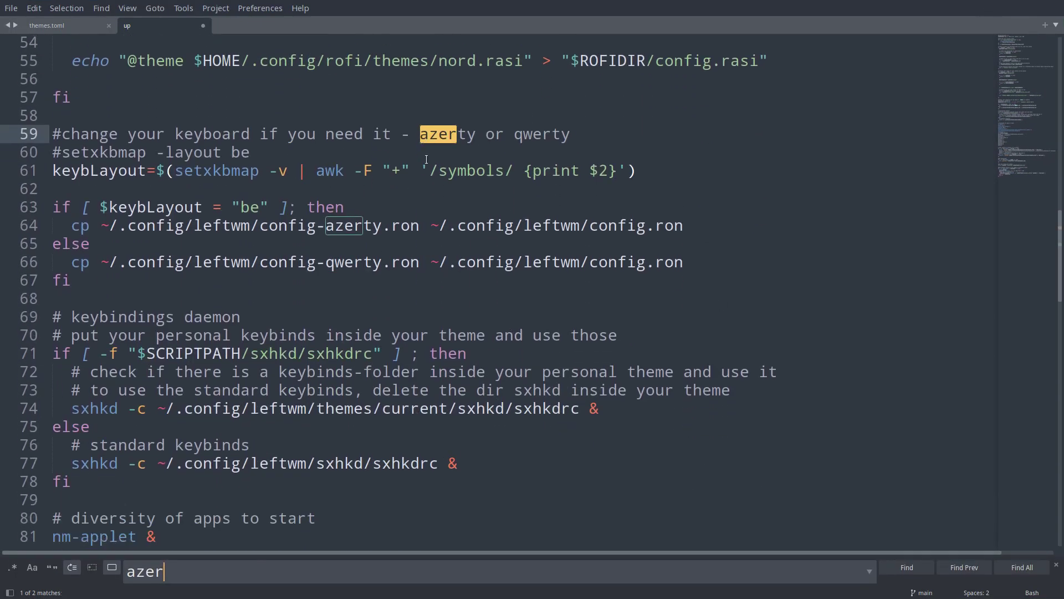
{"action": "left_click_drag", "start_coordinate": [54, 172], "coordinate": [651, 178]}
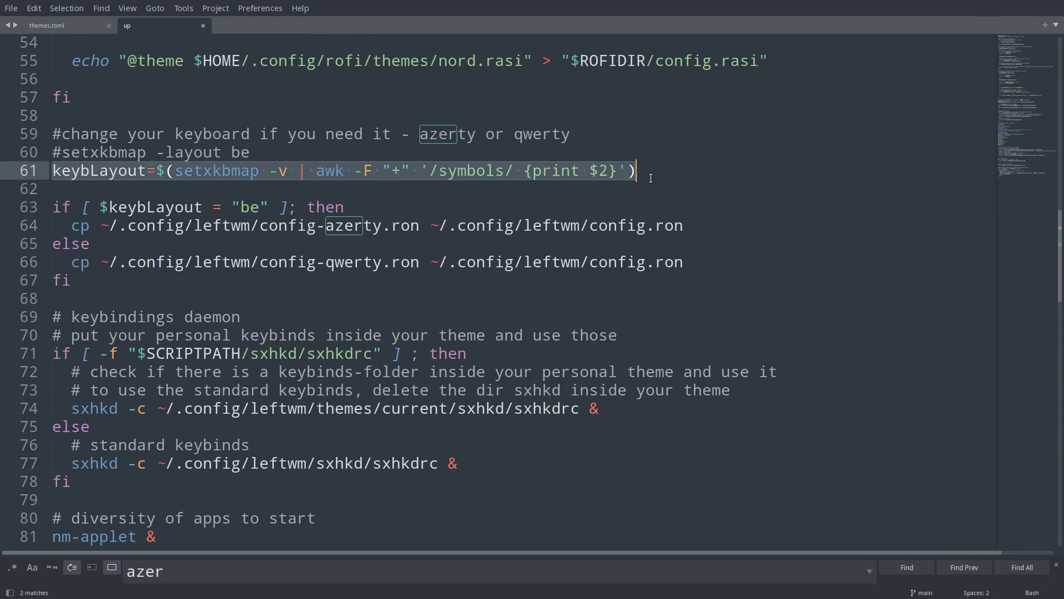
{"action": "double_click", "coordinate": [106, 172]}
{"action": "double_click", "coordinate": [248, 208]}
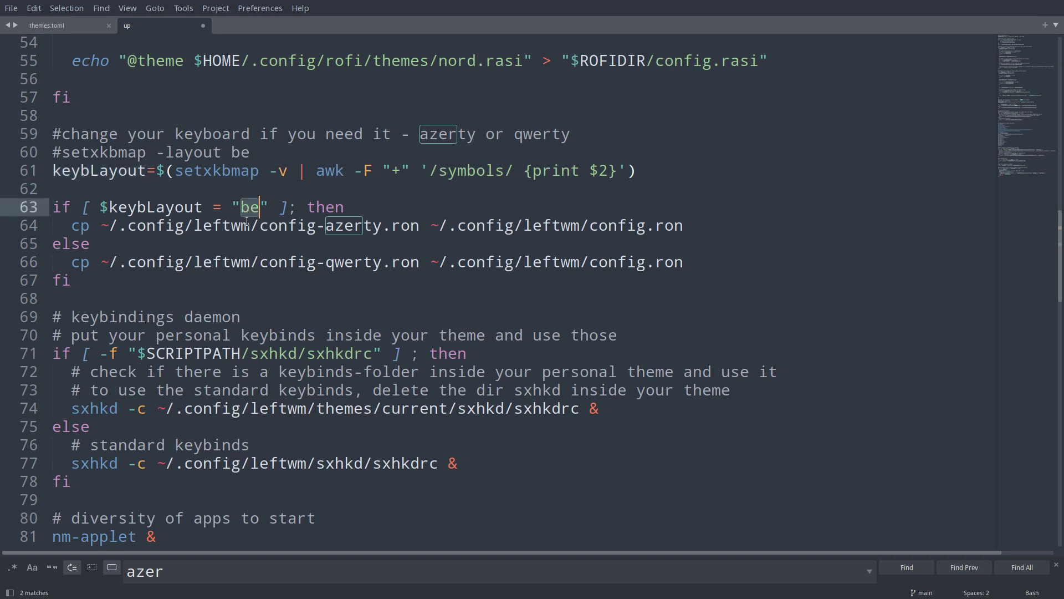
{"action": "left_click", "coordinate": [330, 227]}
{"action": "left_click_drag", "start_coordinate": [327, 226], "coordinate": [419, 226]}
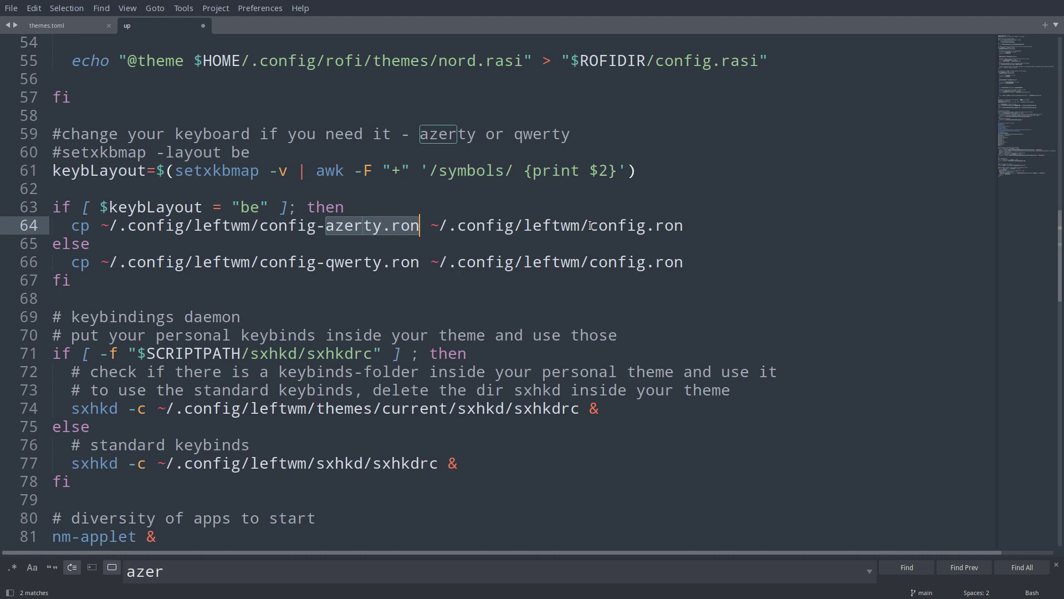
{"action": "left_click_drag", "start_coordinate": [590, 226], "coordinate": [698, 228]}
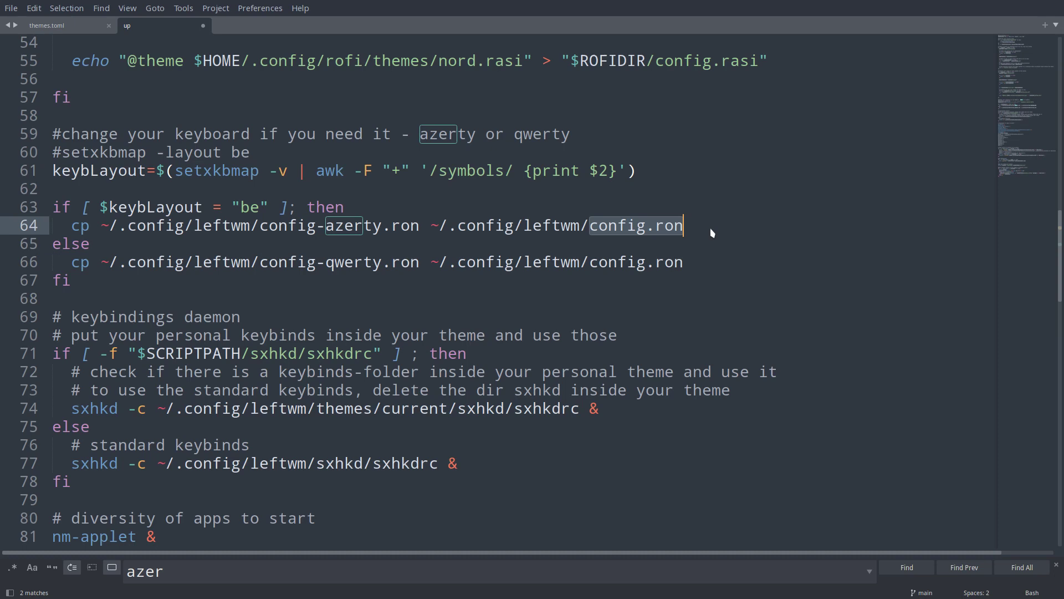
{"action": "left_click", "coordinate": [249, 208]}
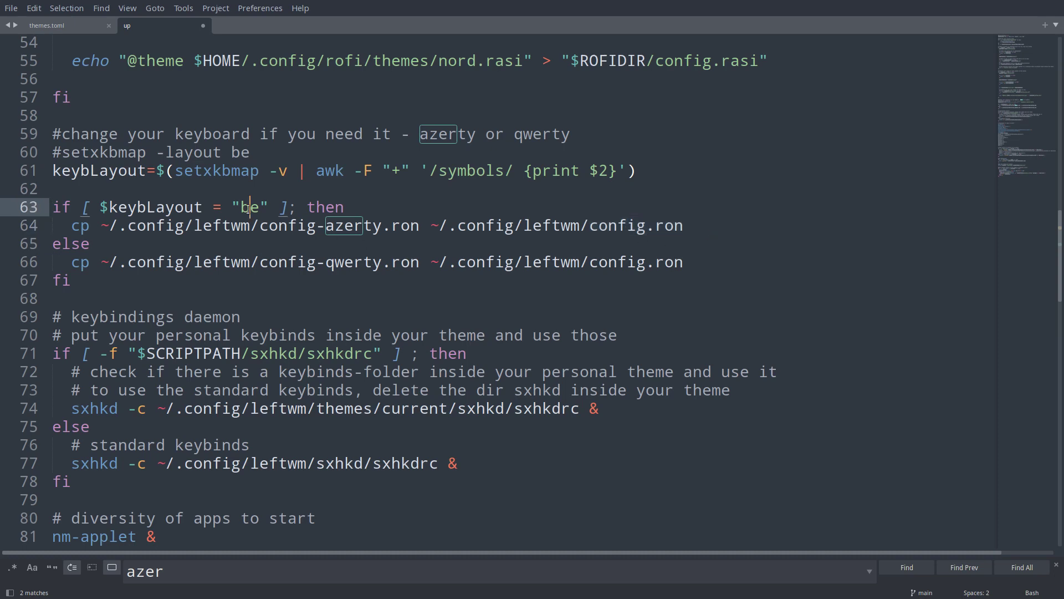
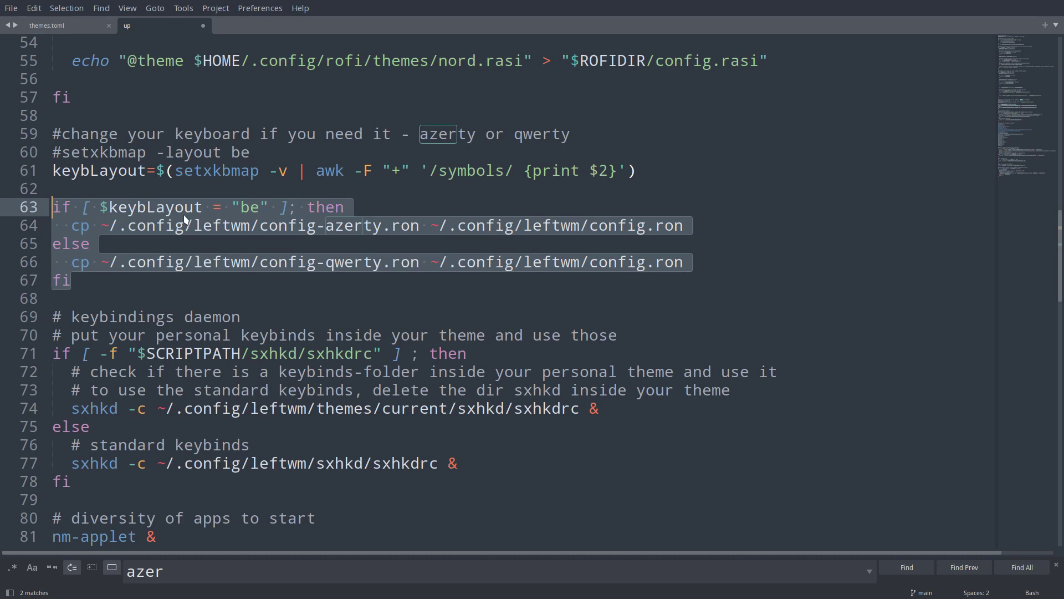
- Examine the sxhkd keybindings block in the up script, and go back to the themes folder in the file manager
{"action": "scroll", "coordinate": [185, 219], "scroll_direction": "down", "scroll_amount": 3}
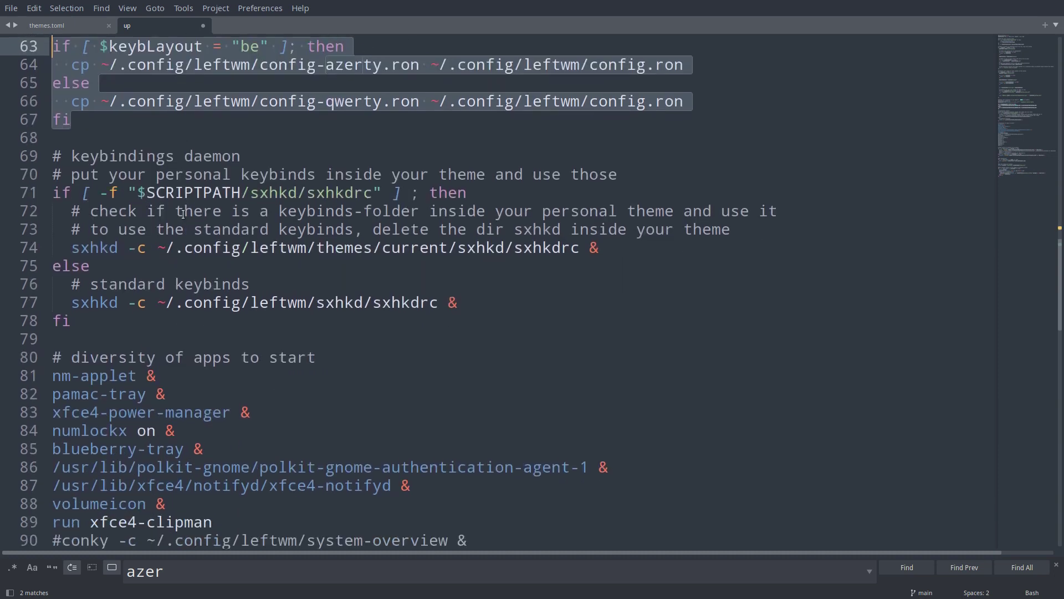
{"action": "scroll", "coordinate": [183, 214], "scroll_direction": "up", "scroll_amount": 1}
{"action": "scroll", "coordinate": [275, 215], "scroll_direction": "down", "scroll_amount": 2}
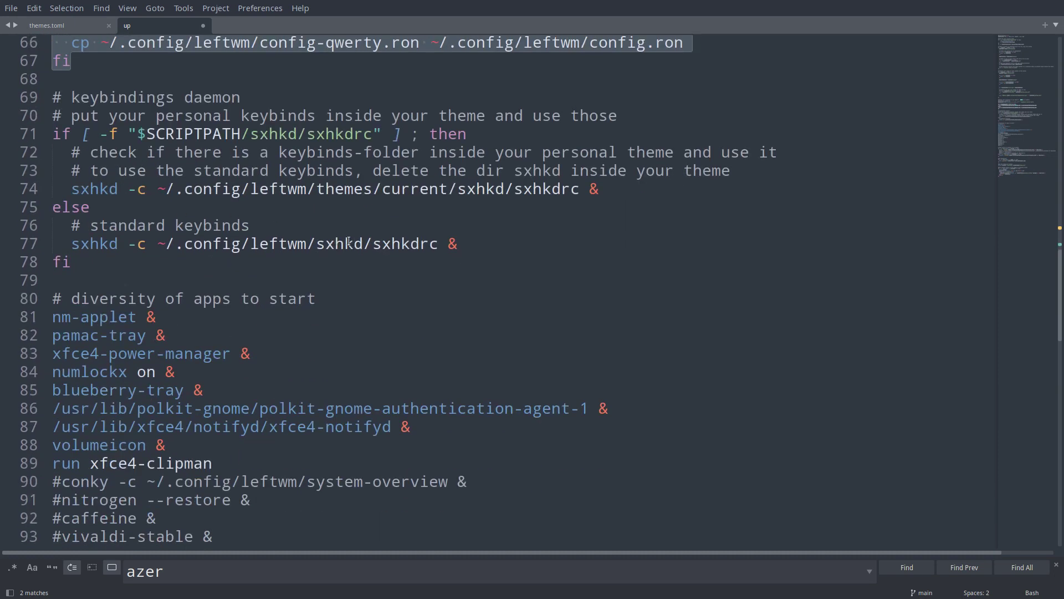
{"action": "left_click_drag", "start_coordinate": [317, 244], "coordinate": [443, 250]}
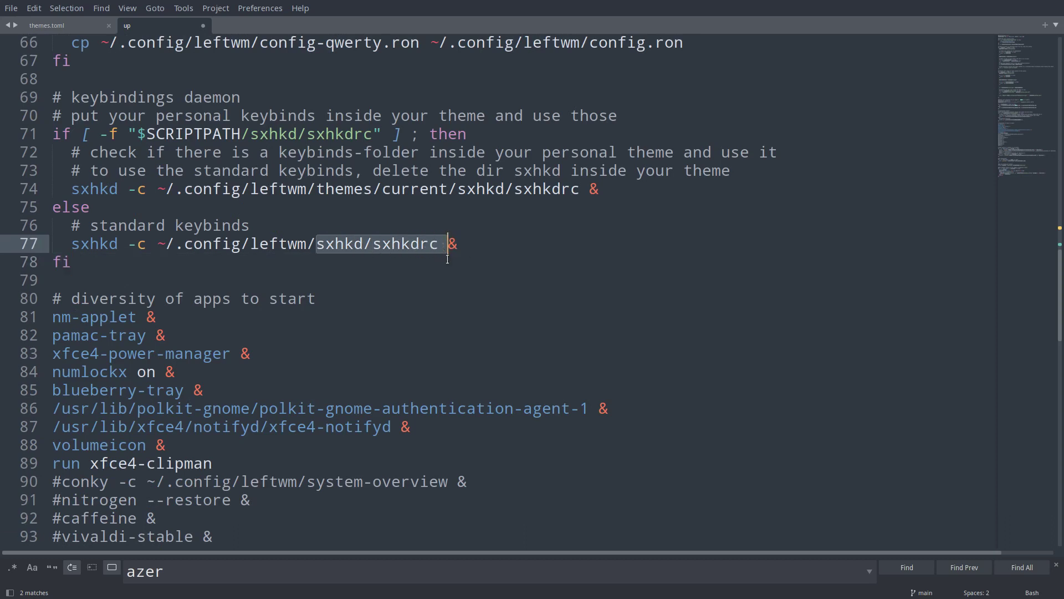
{"action": "scroll", "coordinate": [447, 259], "scroll_direction": "down", "scroll_amount": 1}
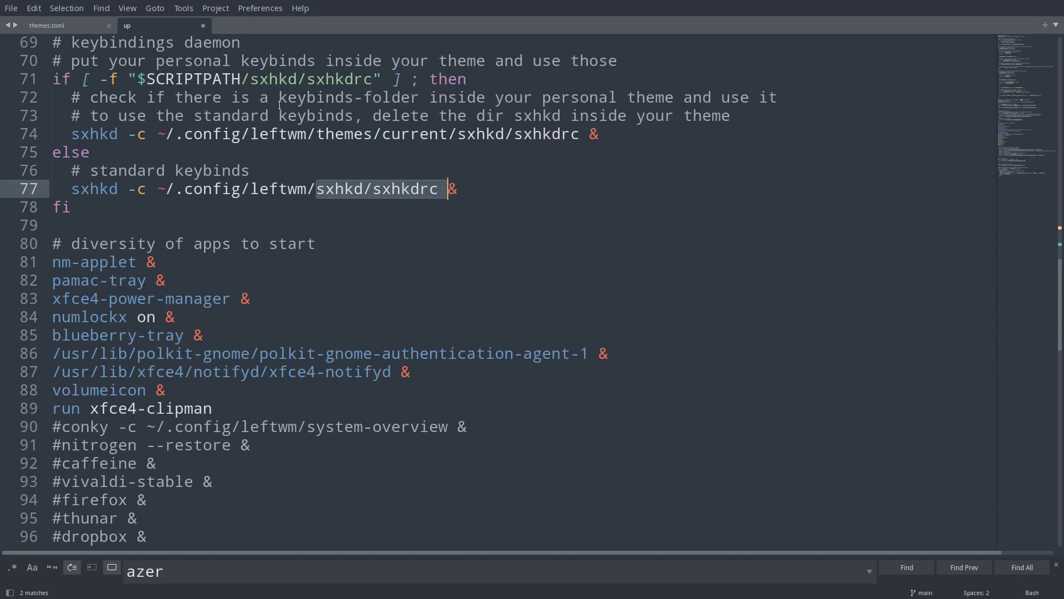
{"action": "key", "text": "super+2"}
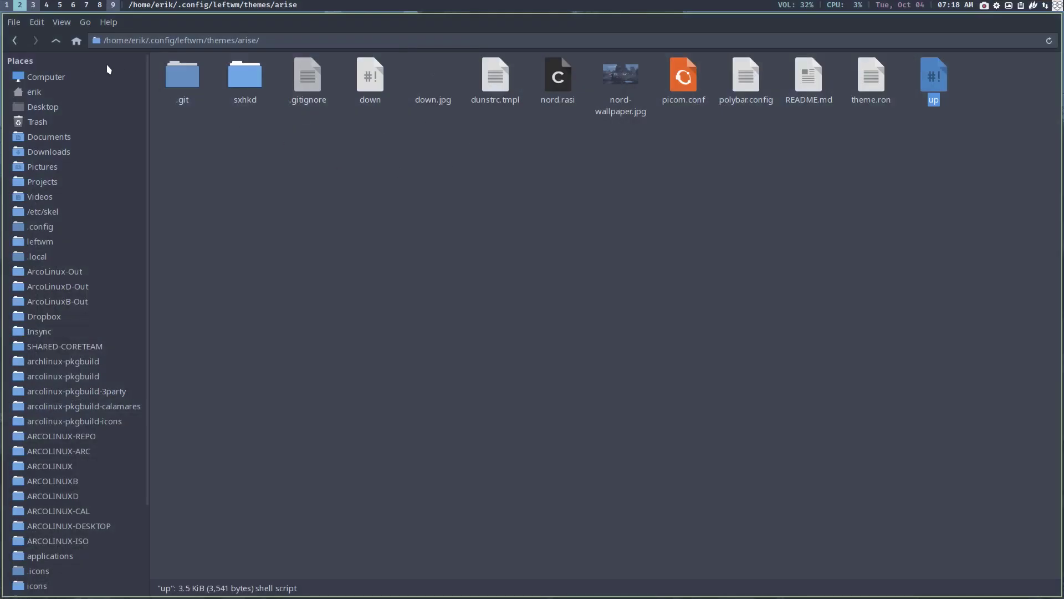
{"action": "left_click", "coordinate": [55, 40]}
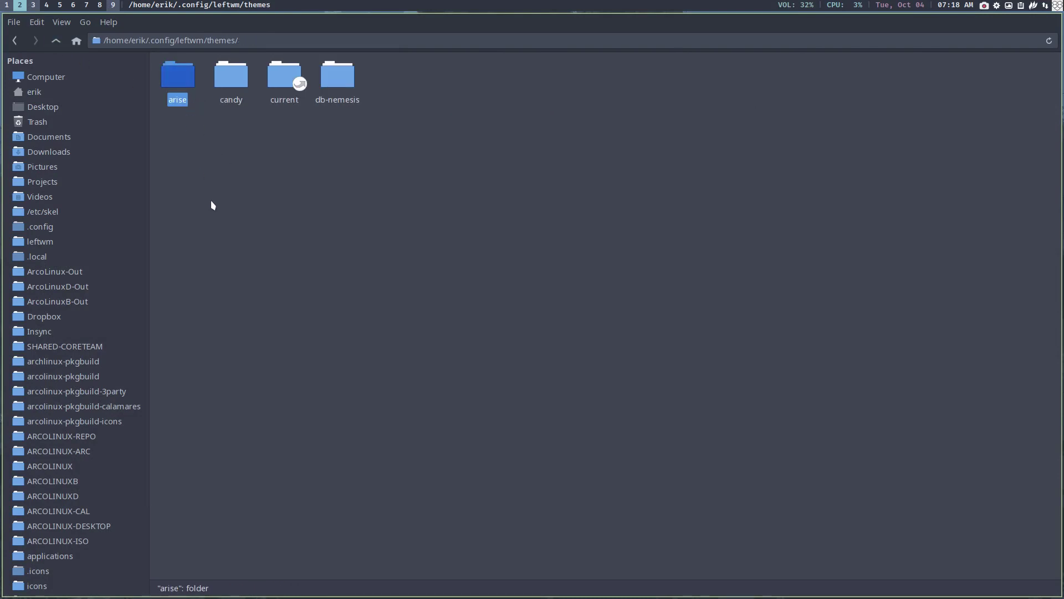
- Duplicate the arise theme folder inside the themes folder and rename the copy arise-awesome
{"action": "key", "text": "ctrl+v"}
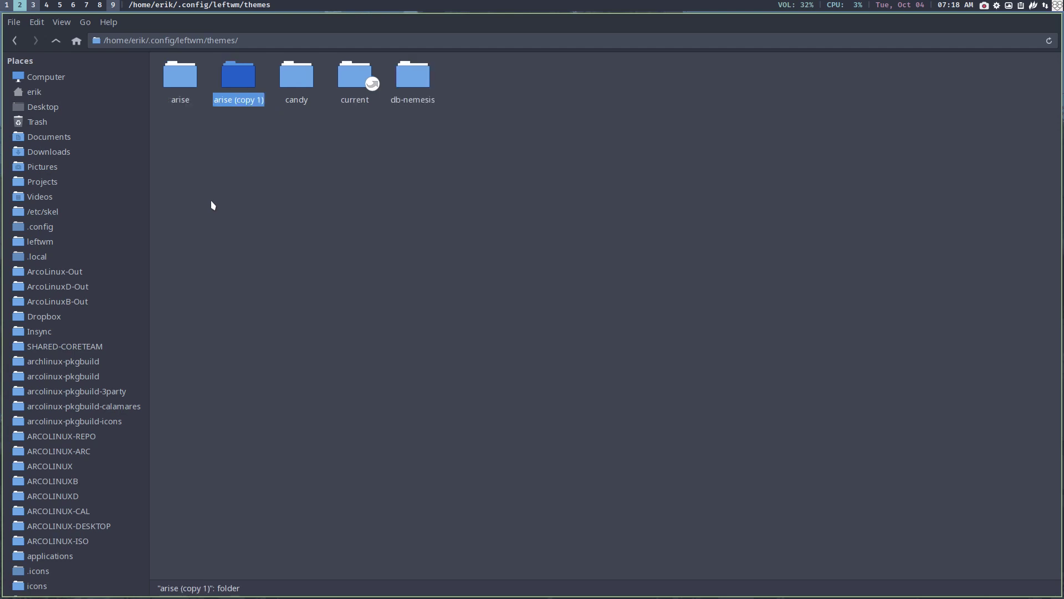
{"action": "key", "text": "F2"}
{"action": "left_click", "coordinate": [534, 304]}
{"action": "key", "text": "BackSpace"}
{"action": "key", "text": "BackSpace"}
{"action": "key", "text": "BackSpace"}
{"action": "key", "text": "BackSpace"}
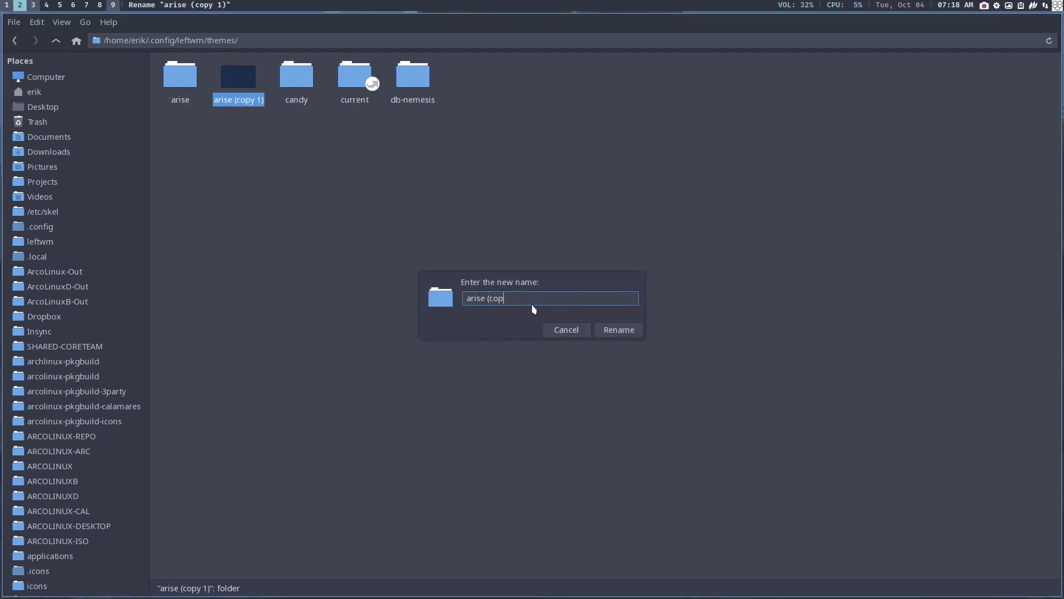
{"action": "key", "text": "BackSpace"}
{"action": "key", "text": "BackSpace"}
{"action": "key", "text": "BackSpace"}
{"action": "type", "text": "-zen"}
{"action": "key", "text": "BackSpace"}
{"action": "key", "text": "BackSpace"}
{"action": "key", "text": "BackSpace"}
{"action": "key", "text": "BackSpace"}
{"action": "type", "text": "-awesome"}
{"action": "key", "text": "Return"}
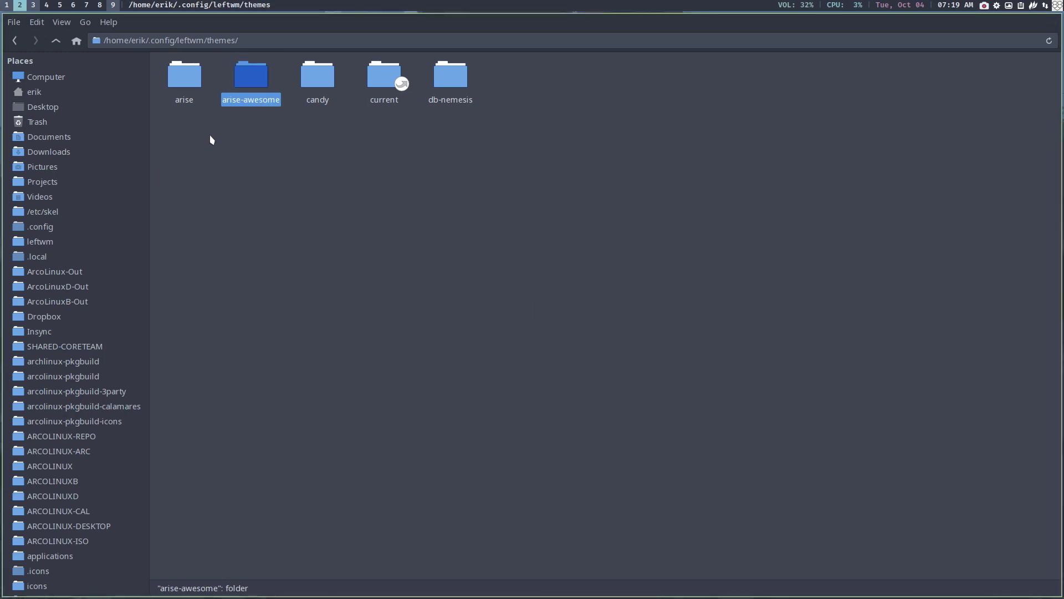
- Examine the files in the arise-awesome folder, and select both arise folders to look at the Compare option
{"action": "double_click", "coordinate": [250, 73]}
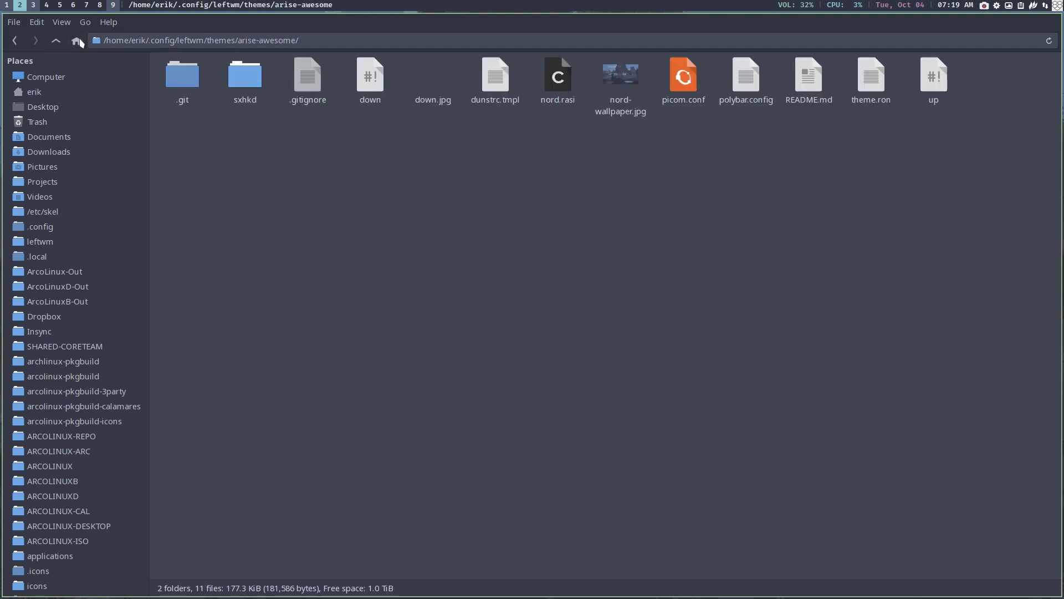
{"action": "left_click", "coordinate": [56, 41]}
{"action": "left_click_drag", "start_coordinate": [164, 107], "coordinate": [257, 73]}
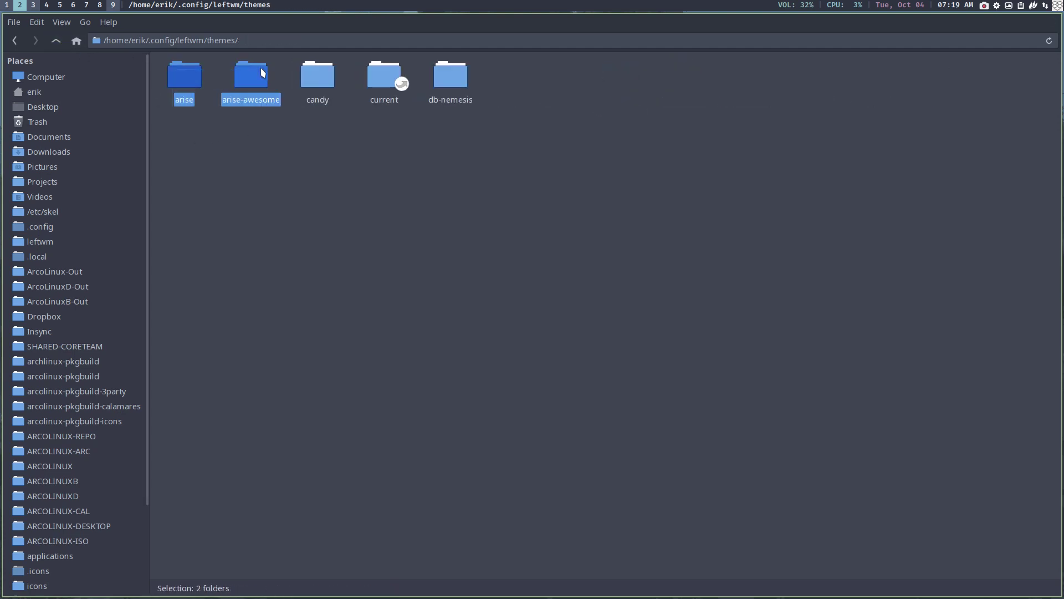
{"action": "right_click", "coordinate": [262, 76]}
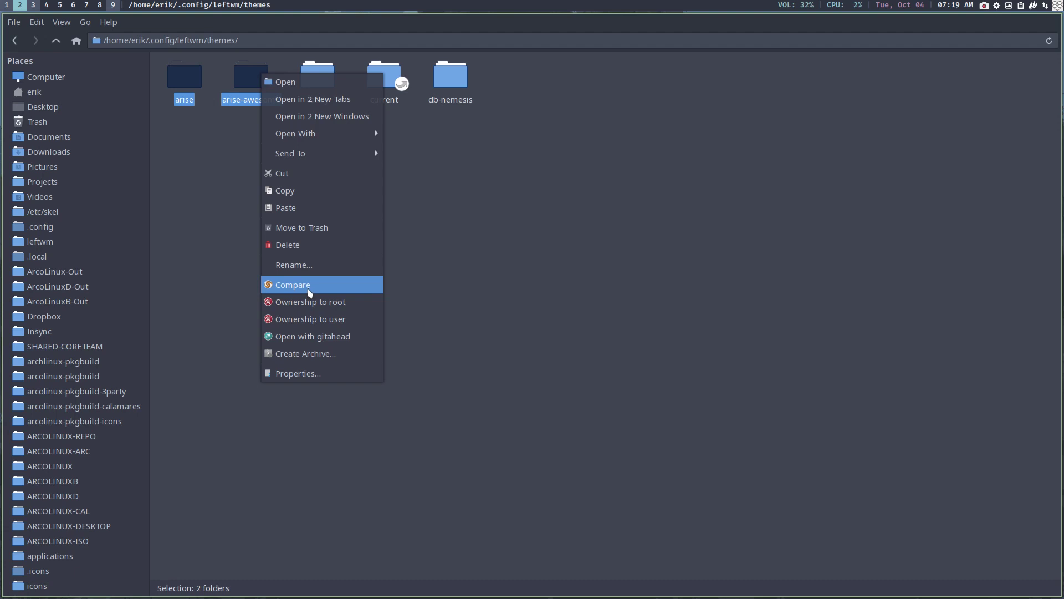
{"action": "left_click", "coordinate": [489, 284]}
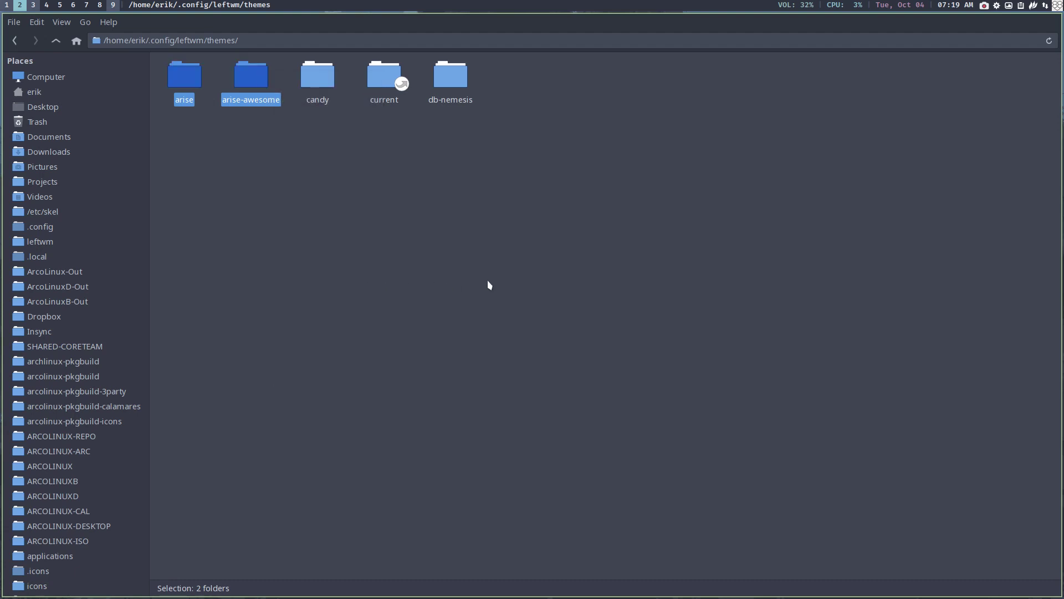
- Open a terminal in the themes folder and run ltupd to fetch the available themes
{"action": "left_click", "coordinate": [252, 157]}
{"action": "left_click", "coordinate": [250, 74]}
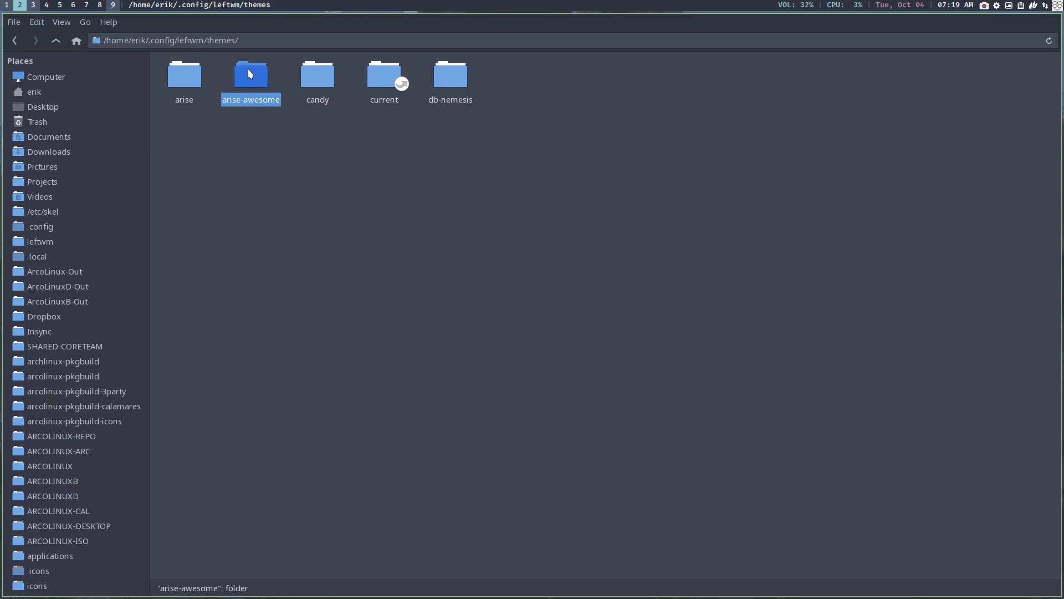
{"action": "right_click", "coordinate": [331, 185]}
{"action": "left_click", "coordinate": [393, 248]}
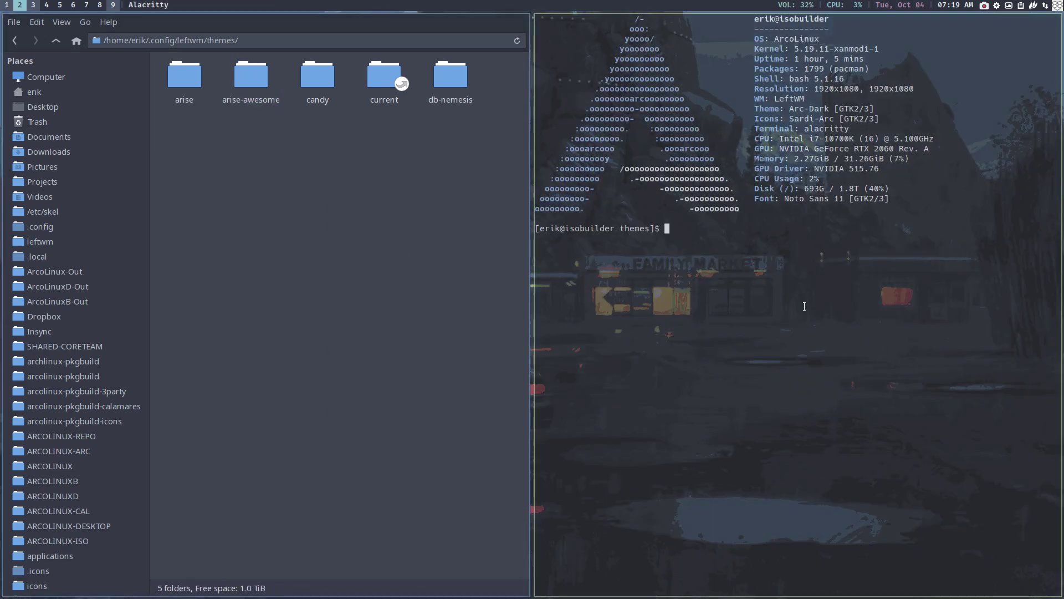
{"action": "type", "text": "ltupd"}
{"action": "key", "text": "Return"}
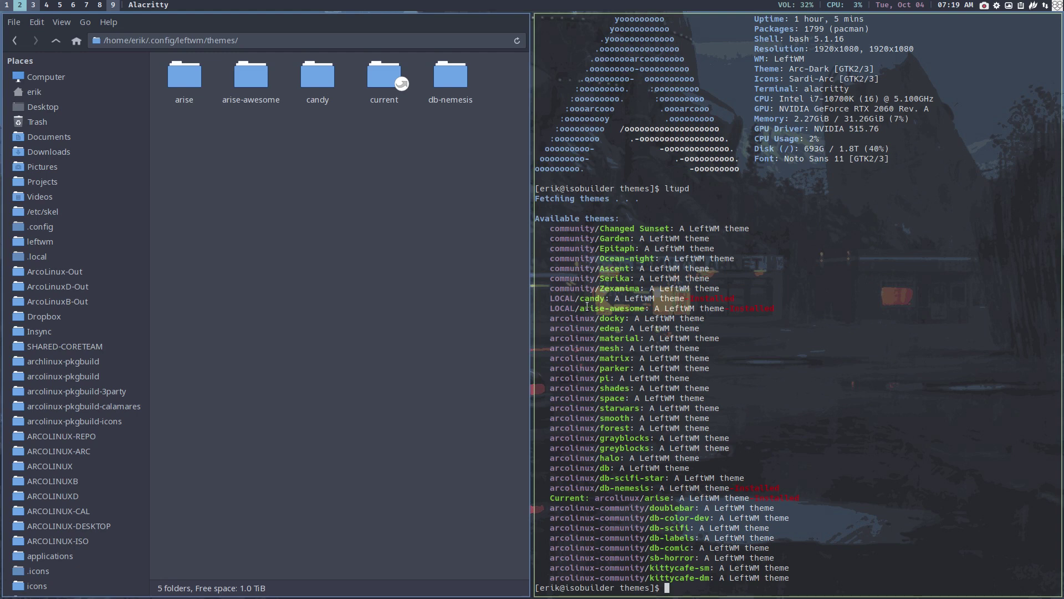
- Check the local arise-awesome entry in the theme list and apply that theme with lta arise-awesome
{"action": "left_click_drag", "start_coordinate": [583, 309], "coordinate": [644, 308]}
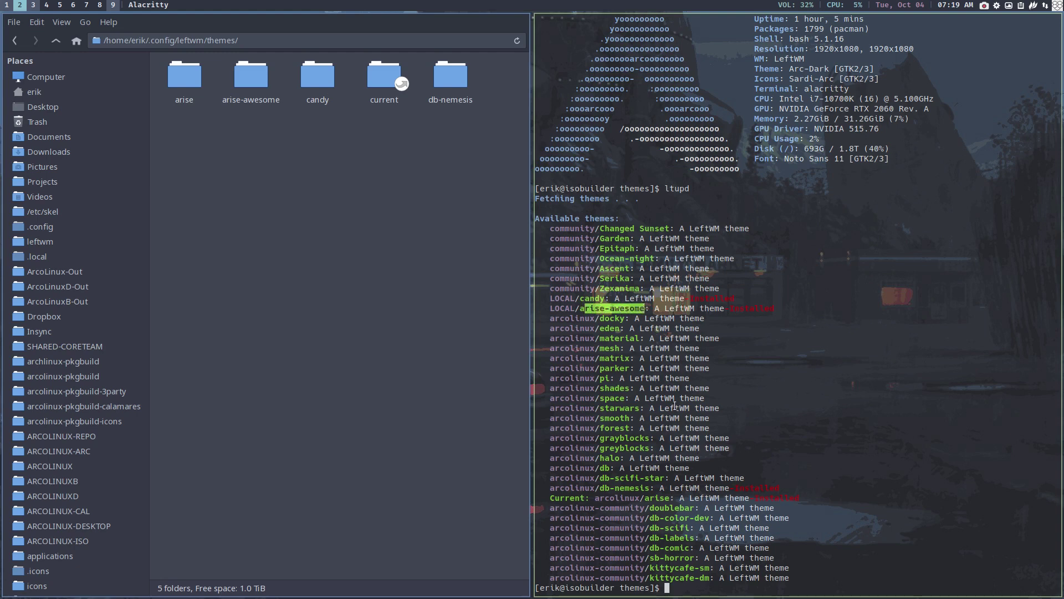
{"action": "left_click_drag", "start_coordinate": [730, 308], "coordinate": [785, 308]}
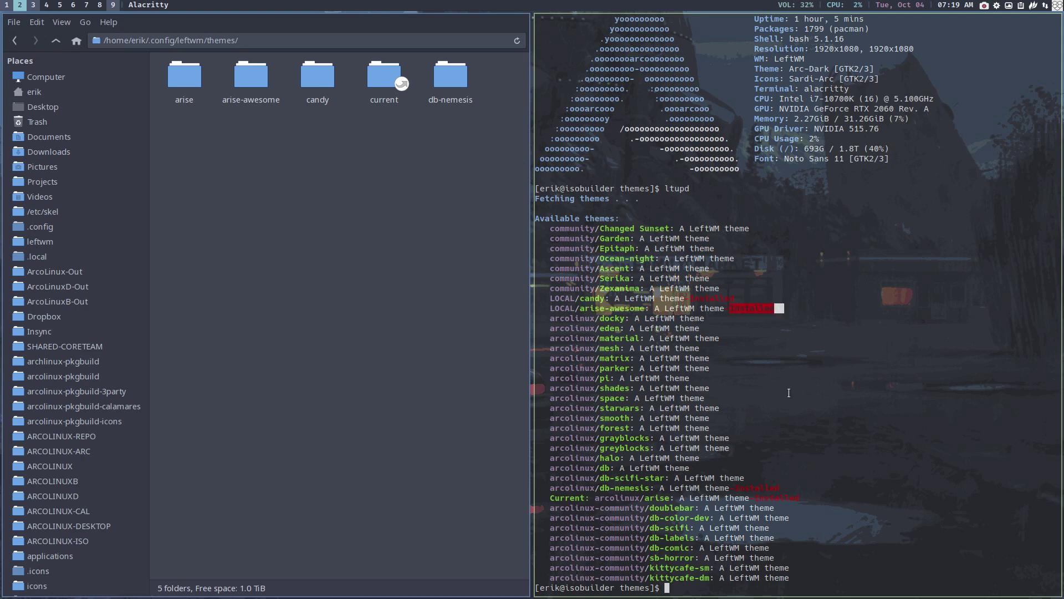
{"action": "type", "text": "lta arise-awesome"}
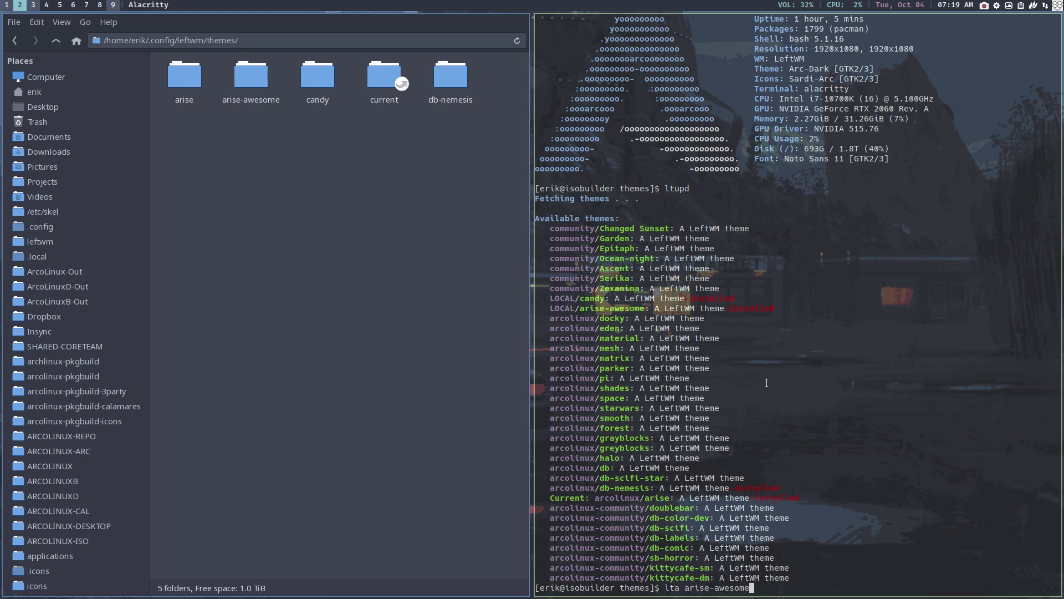
{"action": "key", "text": "Return"}
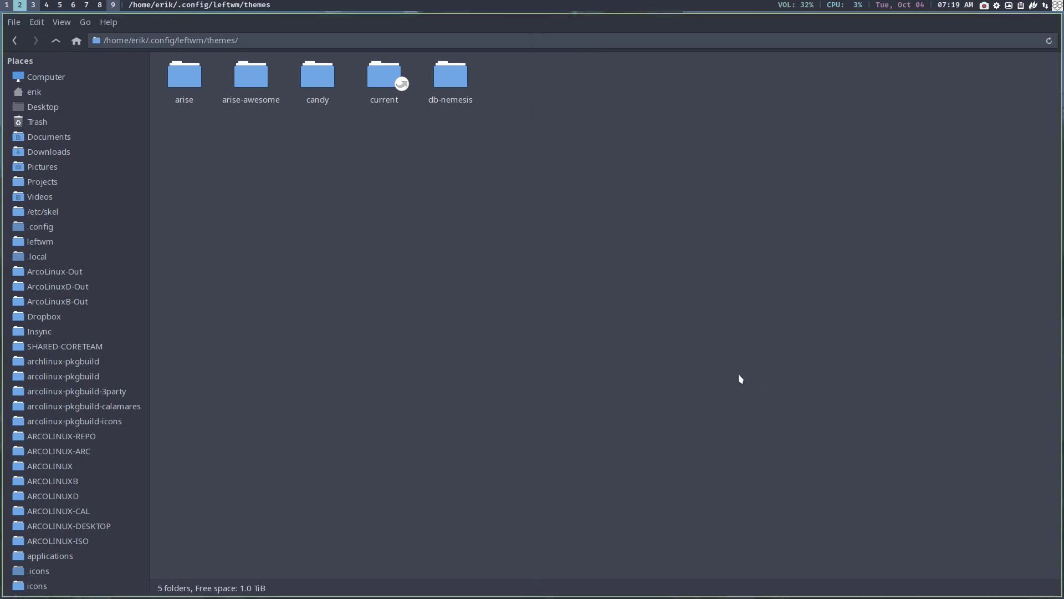
- Look through workspaces 3, 9, 1 and 2 under the applied theme, ending on workspace 2
{"action": "left_click", "coordinate": [38, 6]}
{"action": "left_click", "coordinate": [113, 6]}
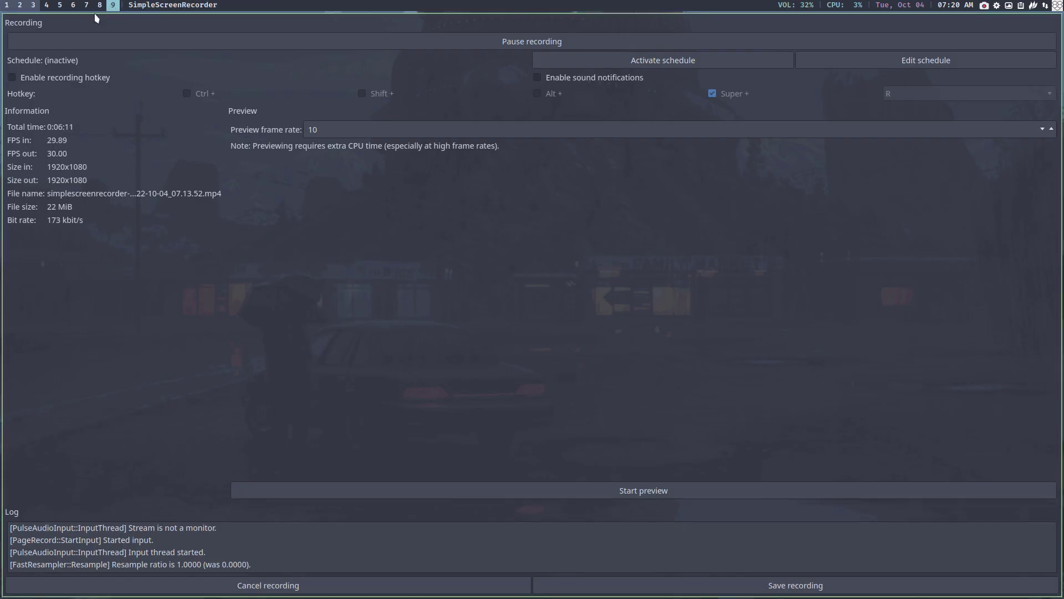
{"action": "left_click", "coordinate": [7, 5]}
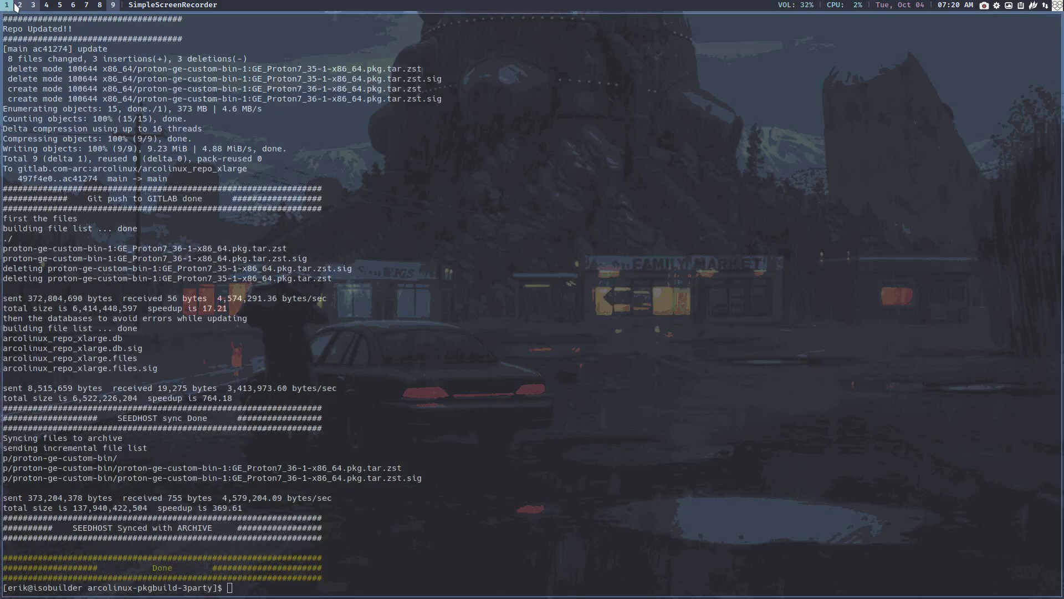
{"action": "left_click", "coordinate": [19, 5]}
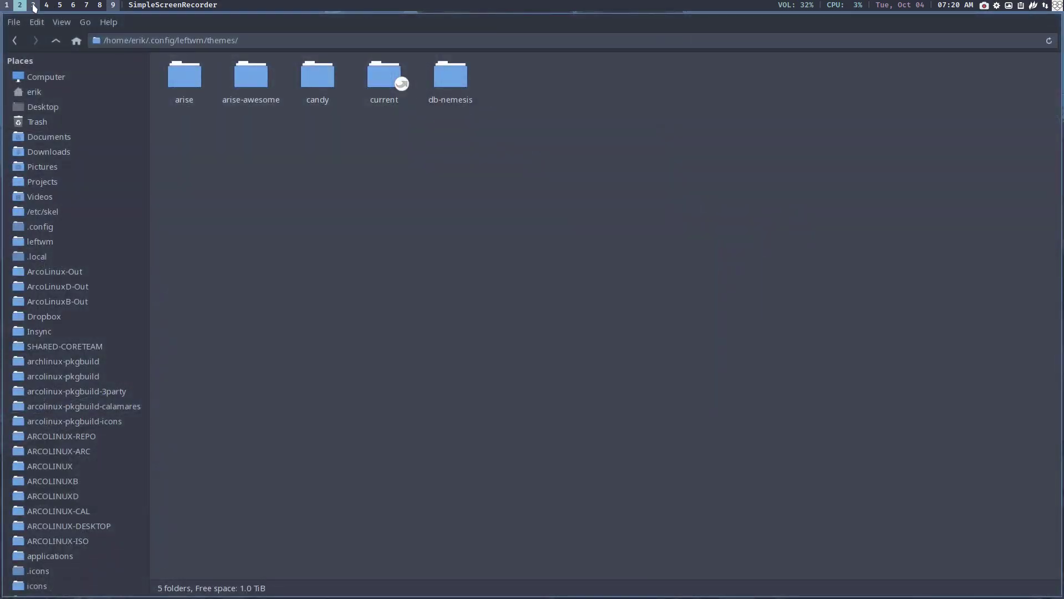
{"action": "left_click", "coordinate": [32, 6]}
{"action": "left_click", "coordinate": [25, 5]}
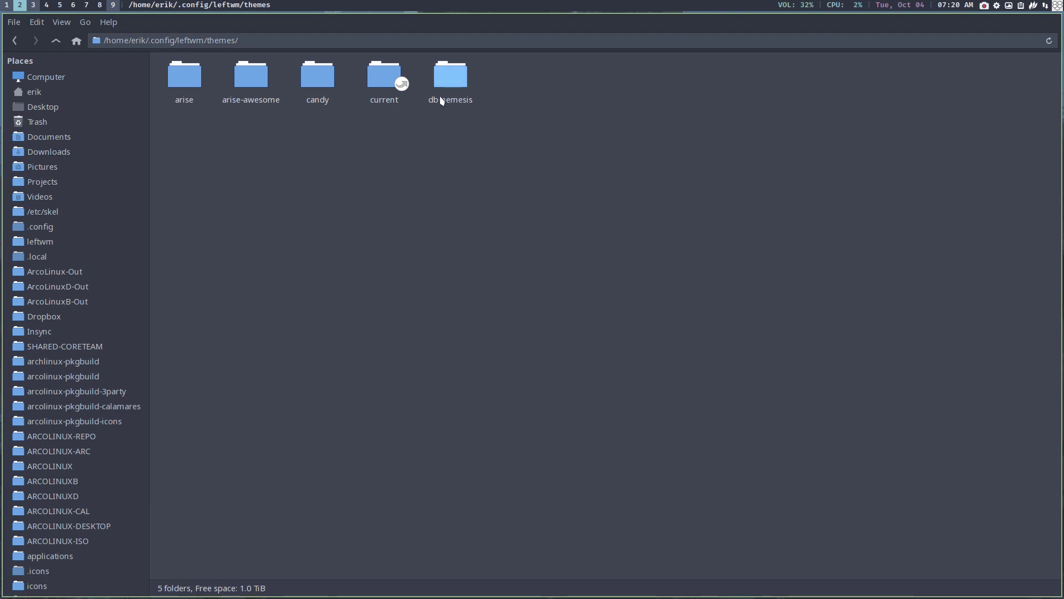
- Go back to the leftwm folder and examine its three config .ron files and the system-overview file
{"action": "double_click", "coordinate": [451, 83]}
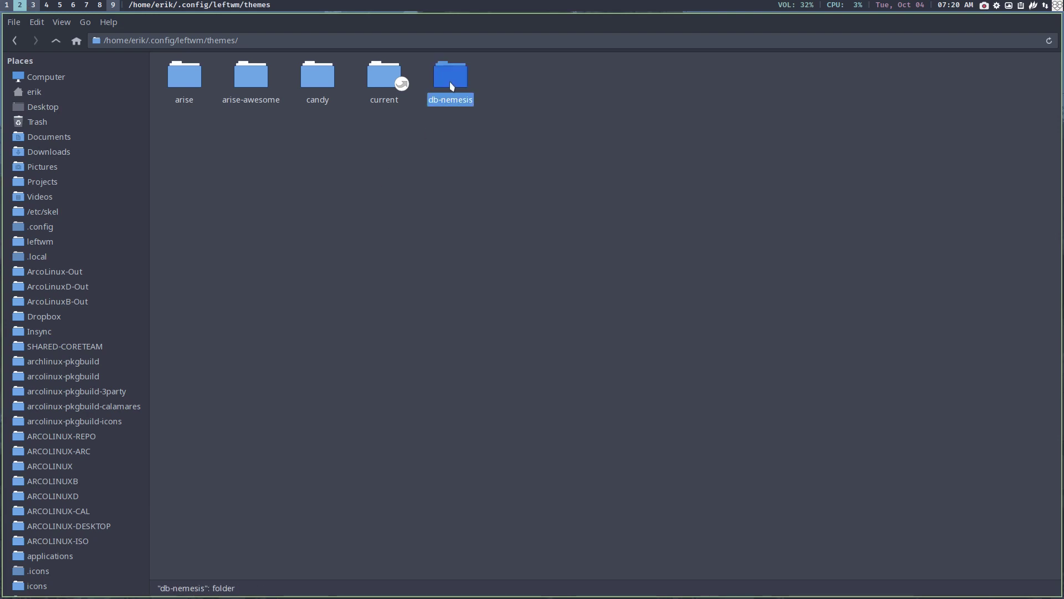
{"action": "left_click", "coordinate": [56, 41]}
{"action": "left_click", "coordinate": [56, 40]}
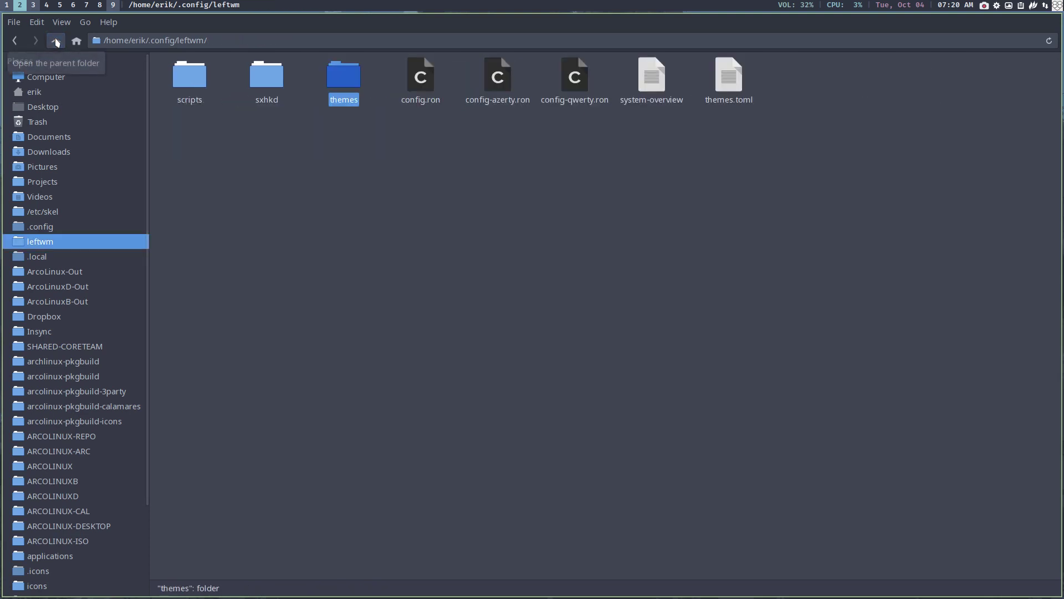
{"action": "left_click_drag", "start_coordinate": [419, 125], "coordinate": [577, 73]}
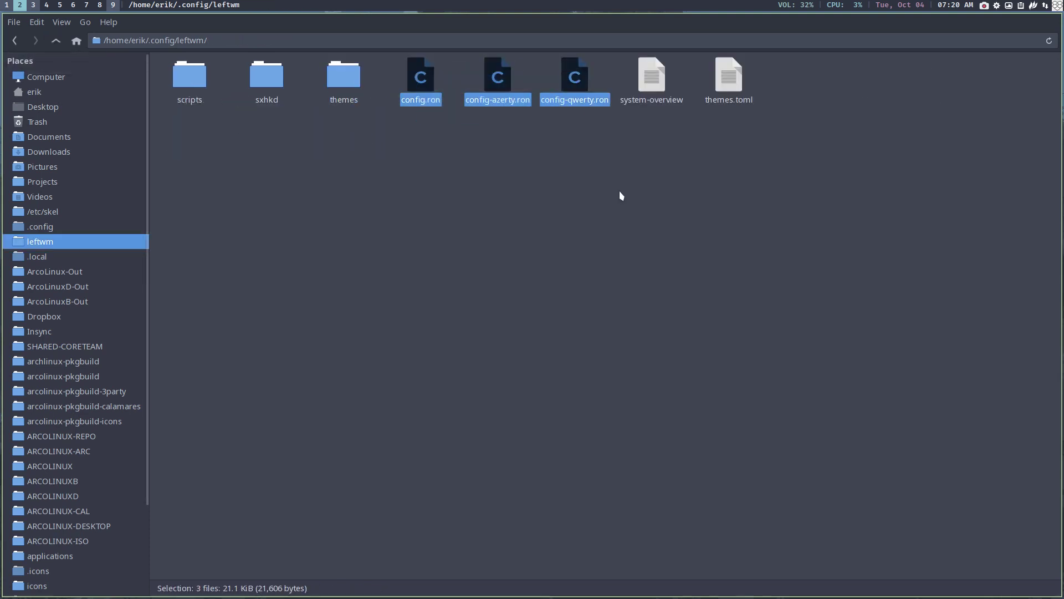
{"action": "left_click", "coordinate": [653, 78]}
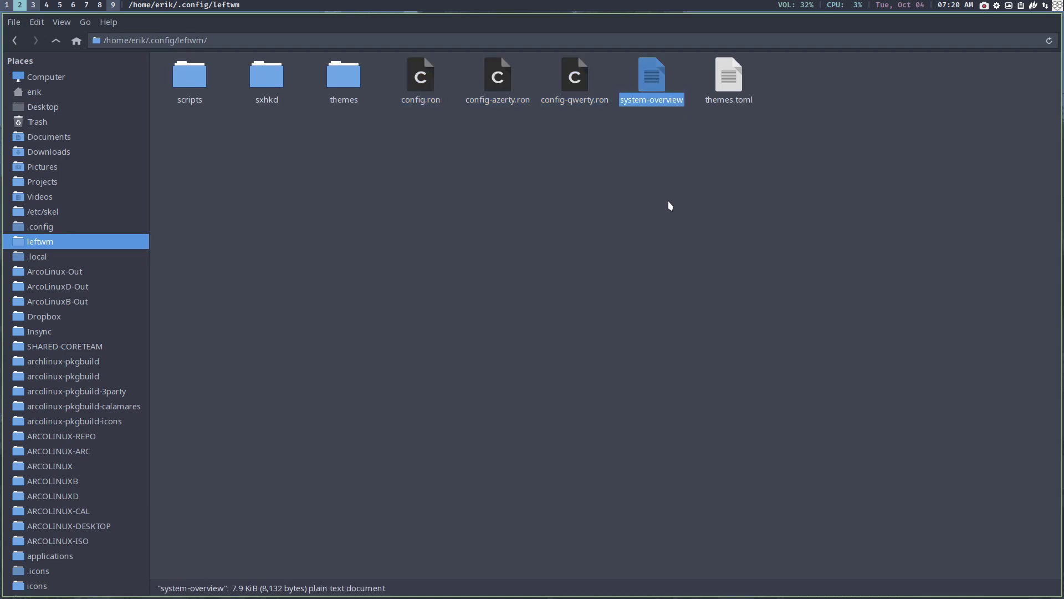
- Open themes.toml and examine the leftwm_versions value of the kittycafe-dm theme at the end of the file
{"action": "double_click", "coordinate": [729, 77]}
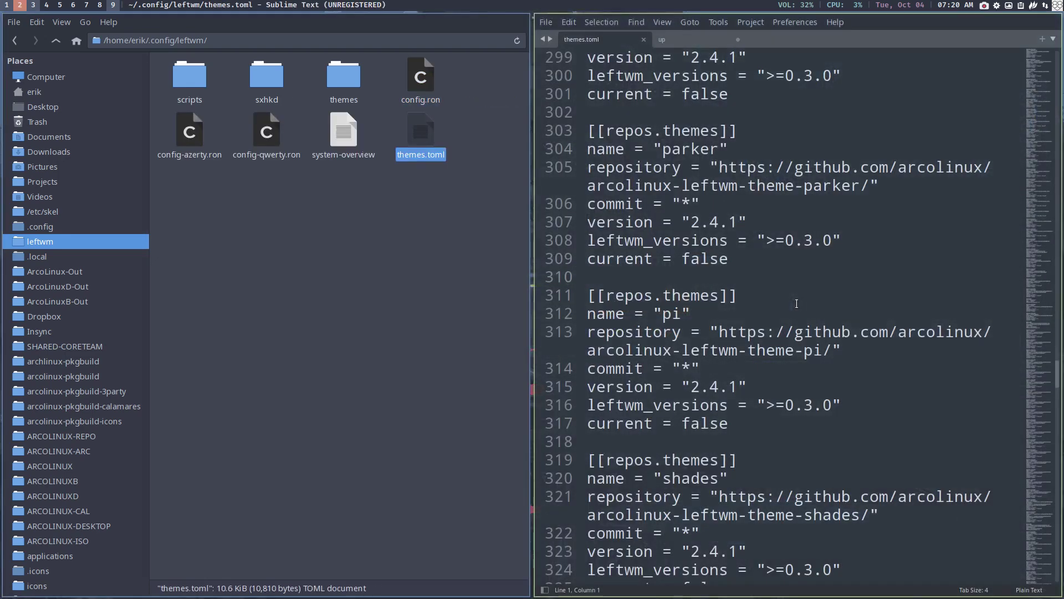
{"action": "scroll", "coordinate": [794, 358], "scroll_direction": "down", "scroll_amount": 20}
{"action": "scroll", "coordinate": [791, 411], "scroll_direction": "up", "scroll_amount": 3}
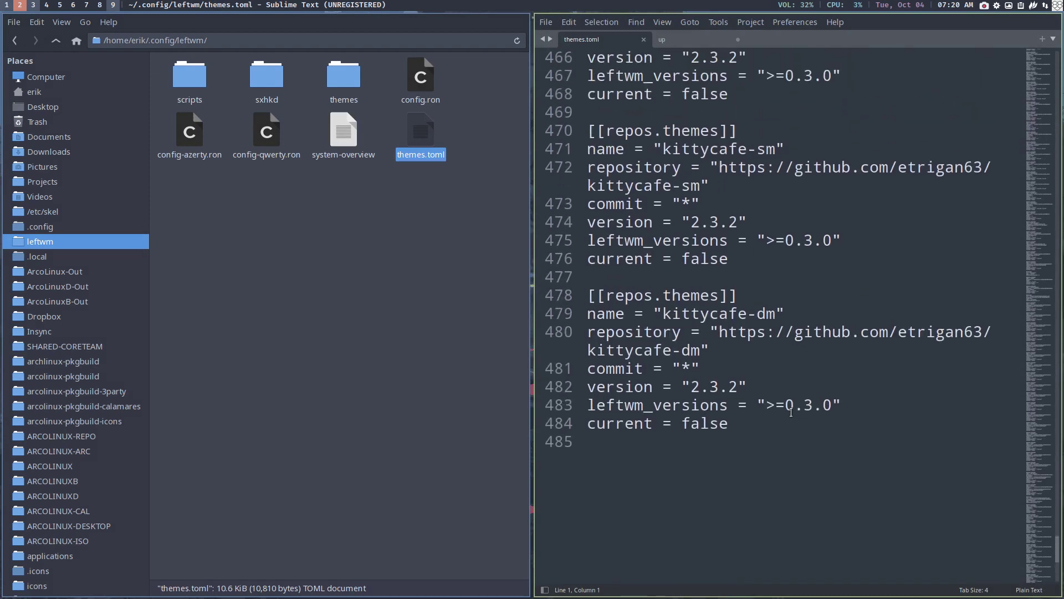
{"action": "left_click_drag", "start_coordinate": [843, 405], "coordinate": [814, 409]}
{"action": "left_click", "coordinate": [798, 411]}
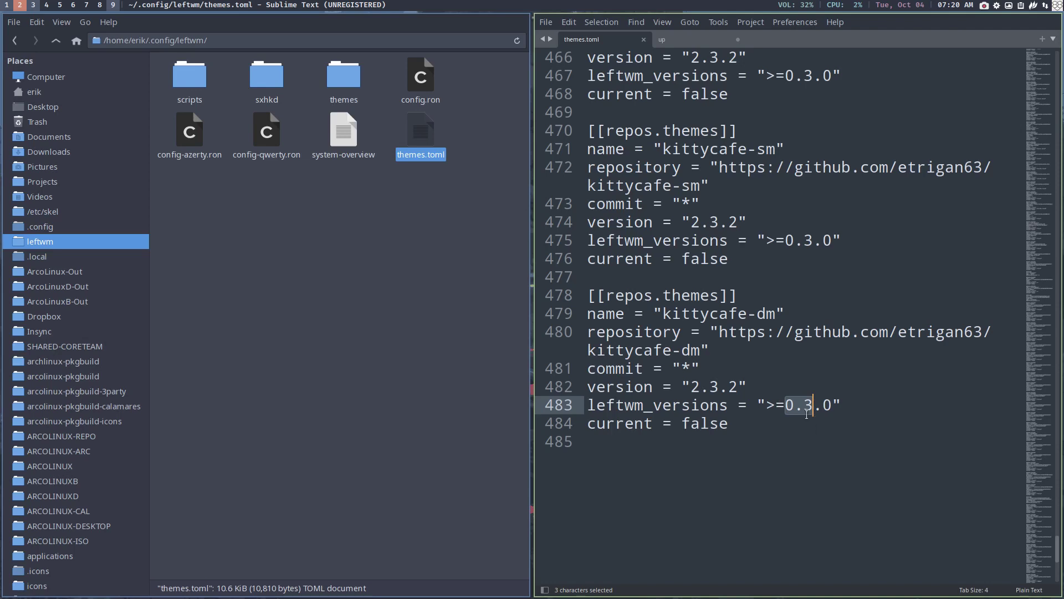
{"action": "left_click", "coordinate": [794, 411]}
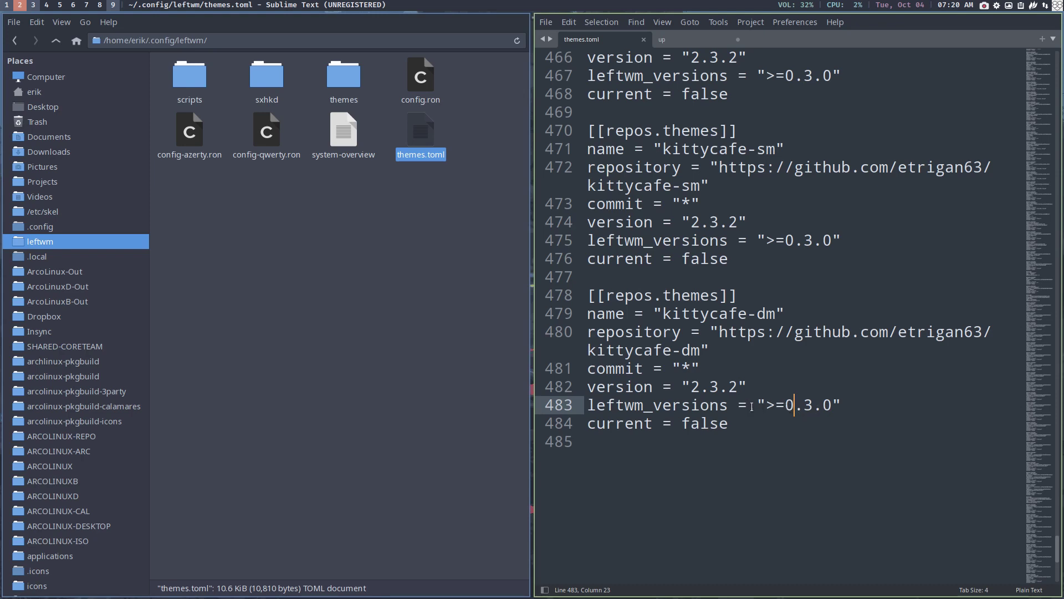
{"action": "left_click_drag", "start_coordinate": [842, 405], "coordinate": [756, 406]}
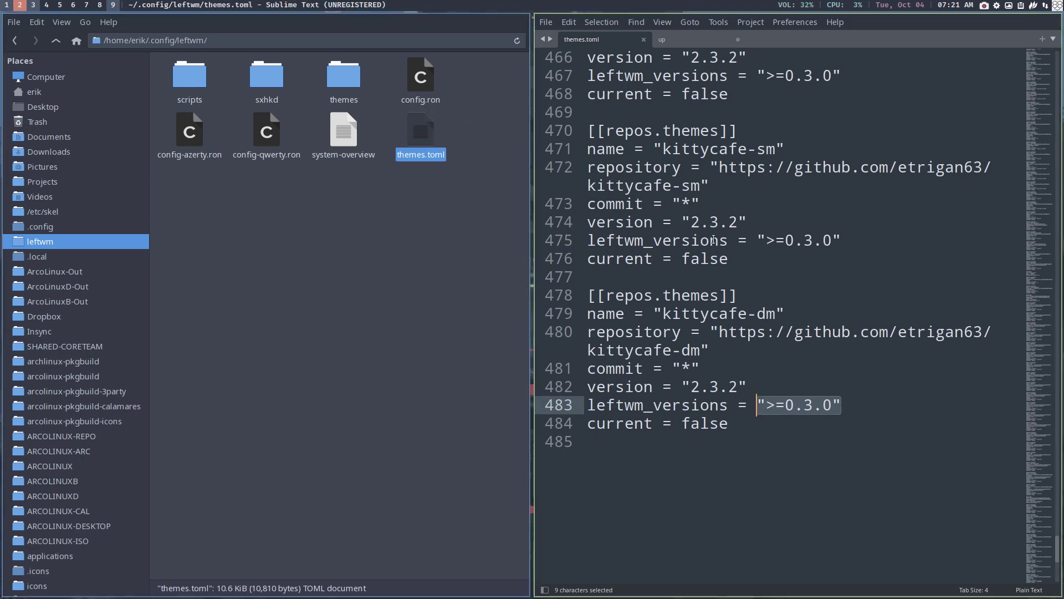
- Examine the leftwm_versions value of the Orange Forest theme near the beginning of themes.toml
{"action": "scroll", "coordinate": [713, 260], "scroll_direction": "up", "scroll_amount": 8}
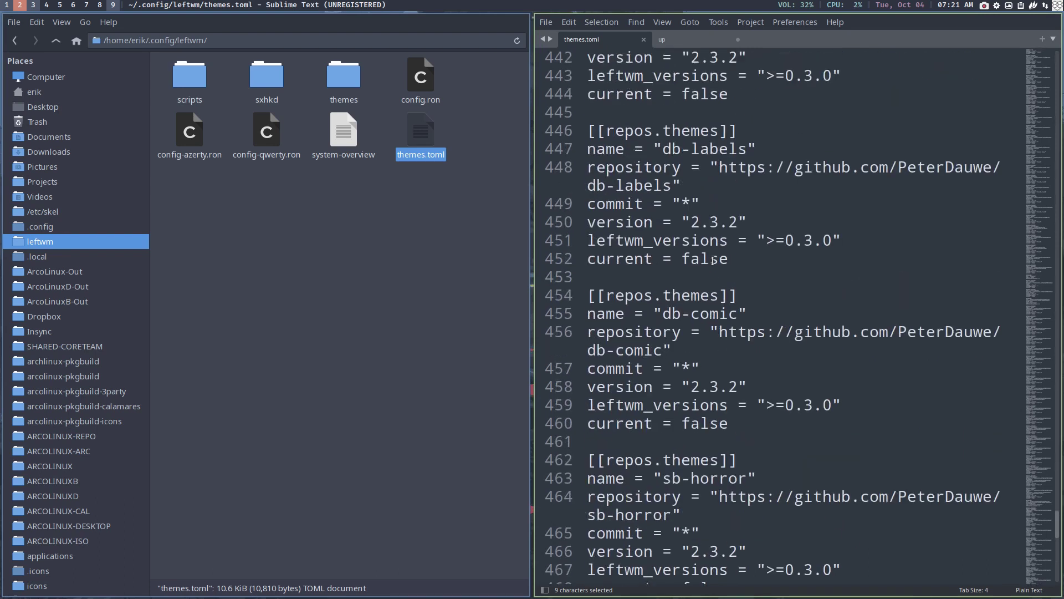
{"action": "scroll", "coordinate": [713, 260], "scroll_direction": "up", "scroll_amount": 15}
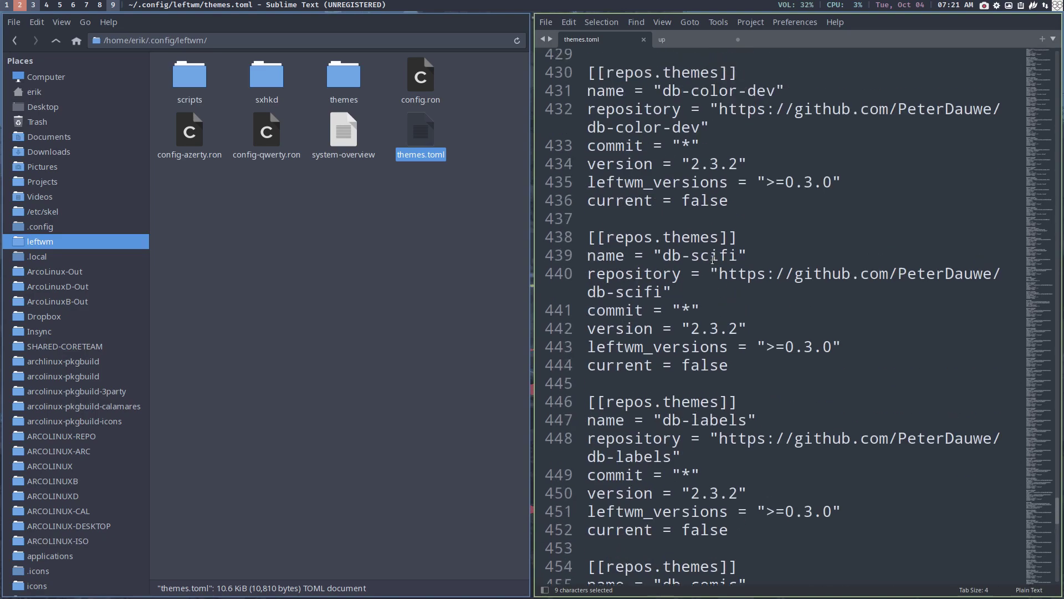
{"action": "scroll", "coordinate": [713, 260], "scroll_direction": "up", "scroll_amount": 20}
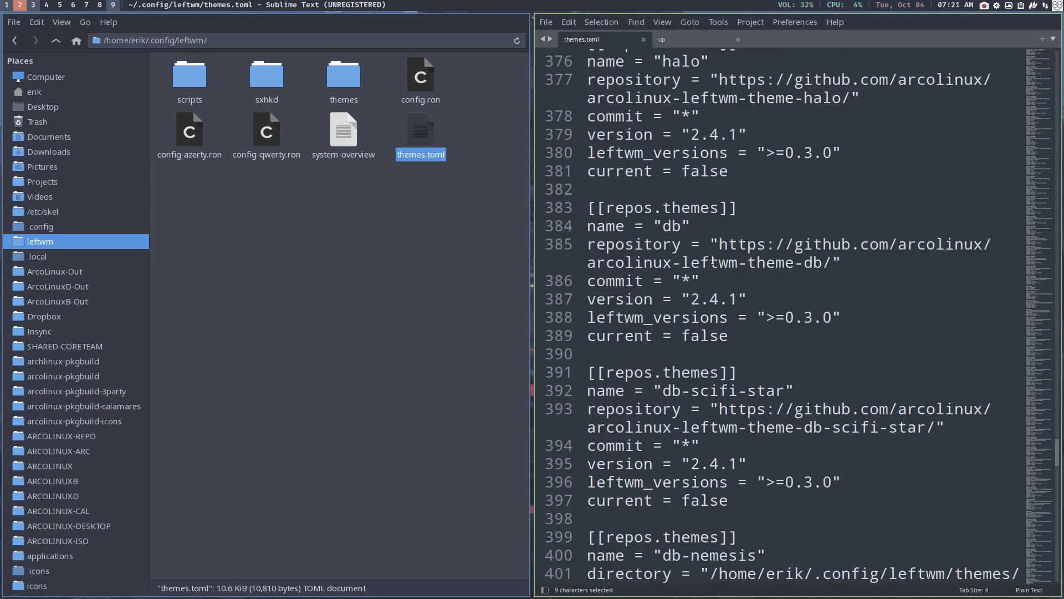
{"action": "scroll", "coordinate": [712, 259], "scroll_direction": "up", "scroll_amount": 20}
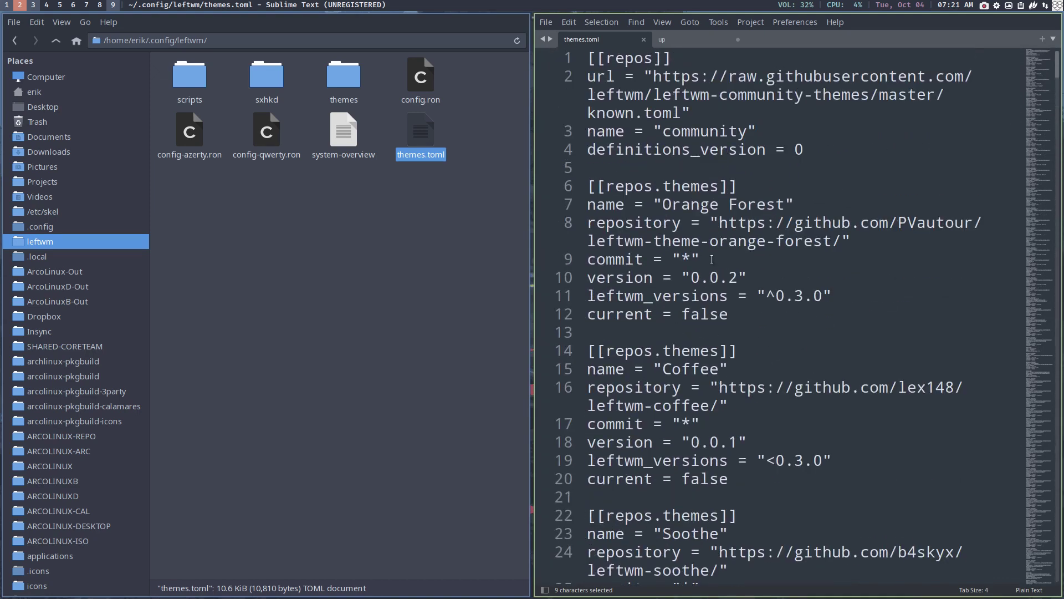
{"action": "scroll", "coordinate": [711, 259], "scroll_direction": "down", "scroll_amount": 2}
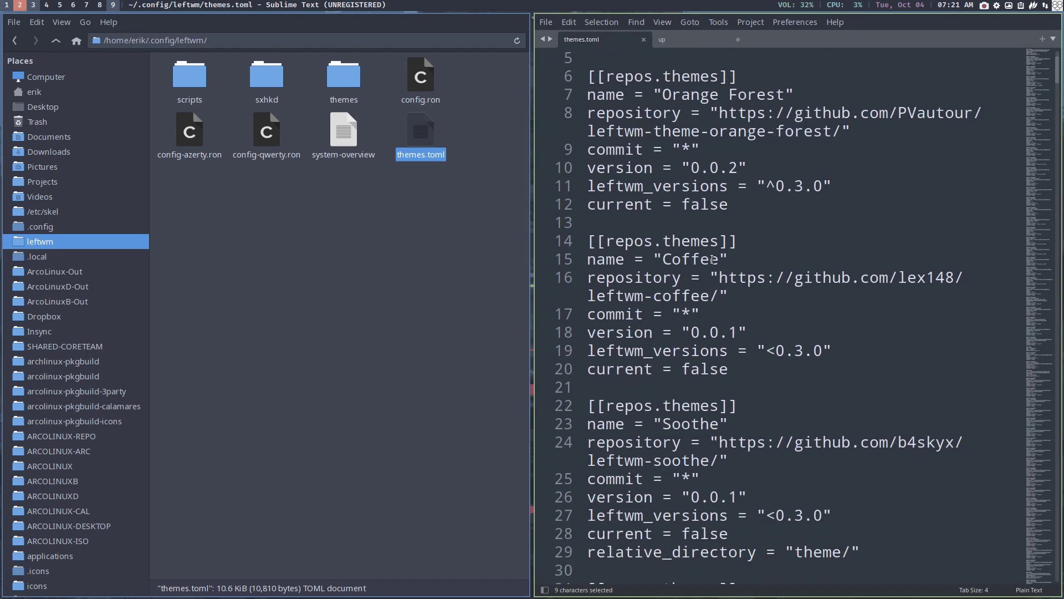
{"action": "left_click_drag", "start_coordinate": [766, 186], "coordinate": [823, 188]}
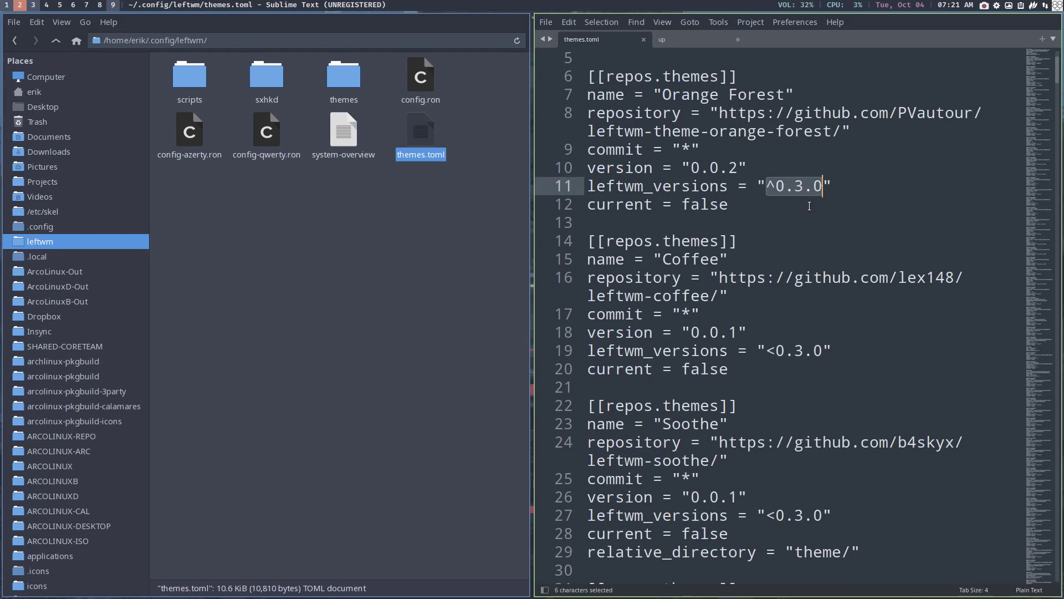
- Open a new terminal and run ltupd to fetch the available LeftWM themes
{"action": "key", "text": "super+Return"}
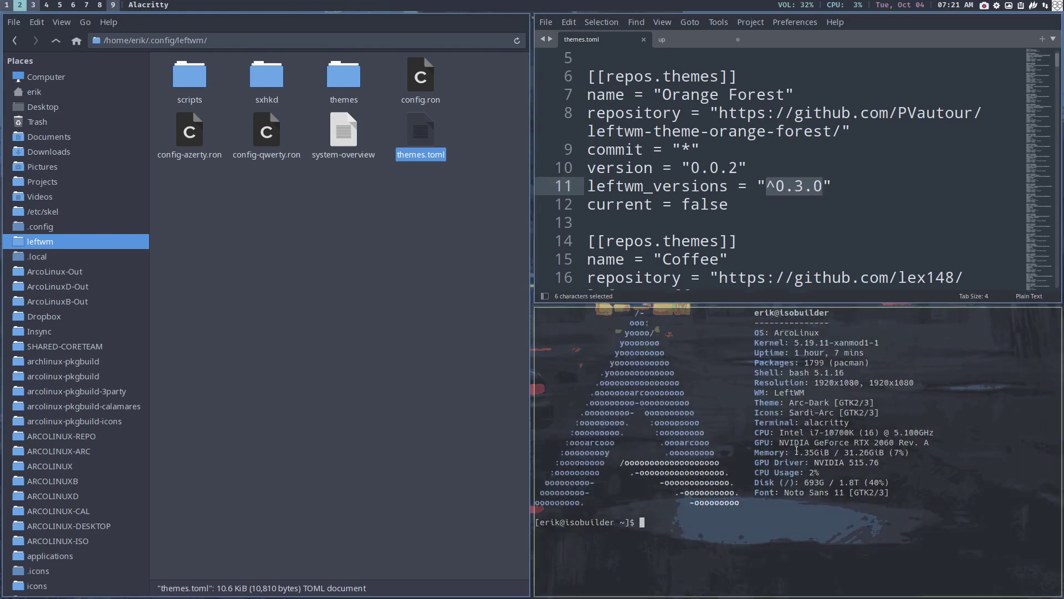
{"action": "type", "text": "lt list"}
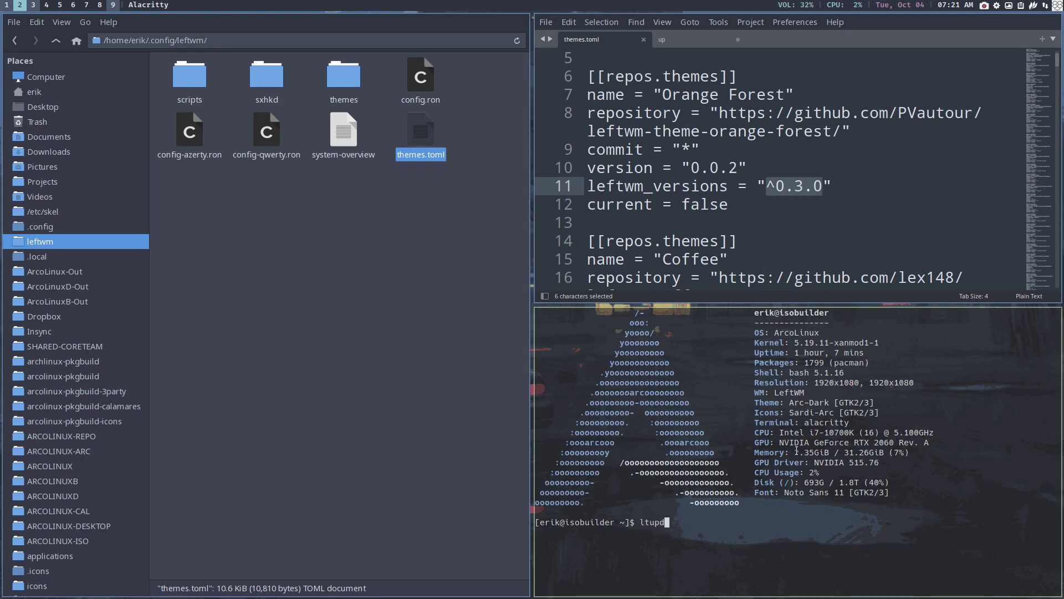
{"action": "key", "text": "Return"}
{"action": "type", "text": "ltupd"}
{"action": "key", "text": "Return"}
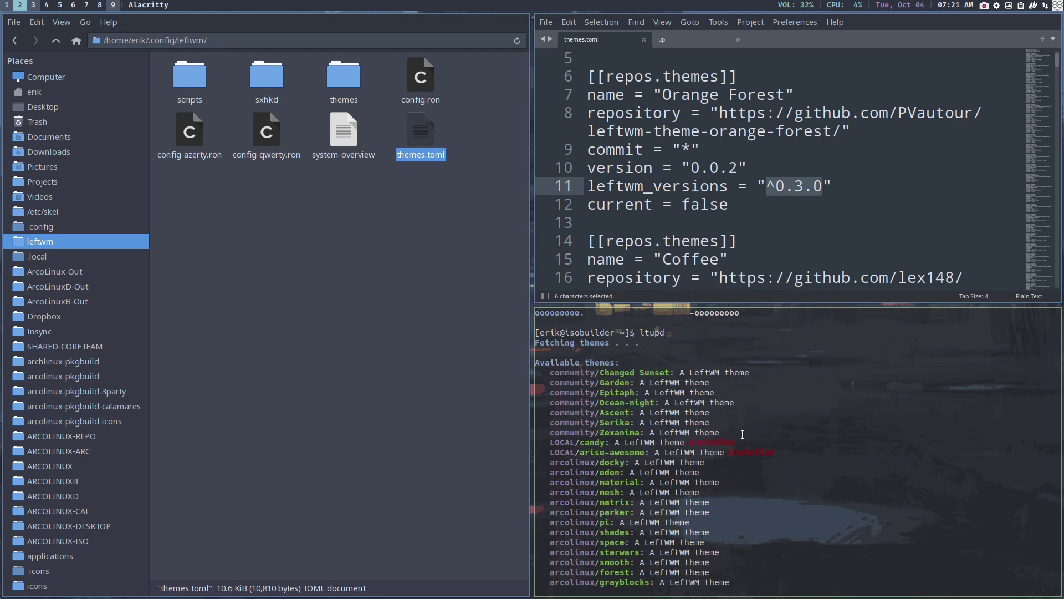
- Examine the community, local and arolinux entries in the fetched theme list alongside Orange Forest's leftwm_versions line in themes.toml
{"action": "left_click_drag", "start_coordinate": [718, 462], "coordinate": [536, 402]}
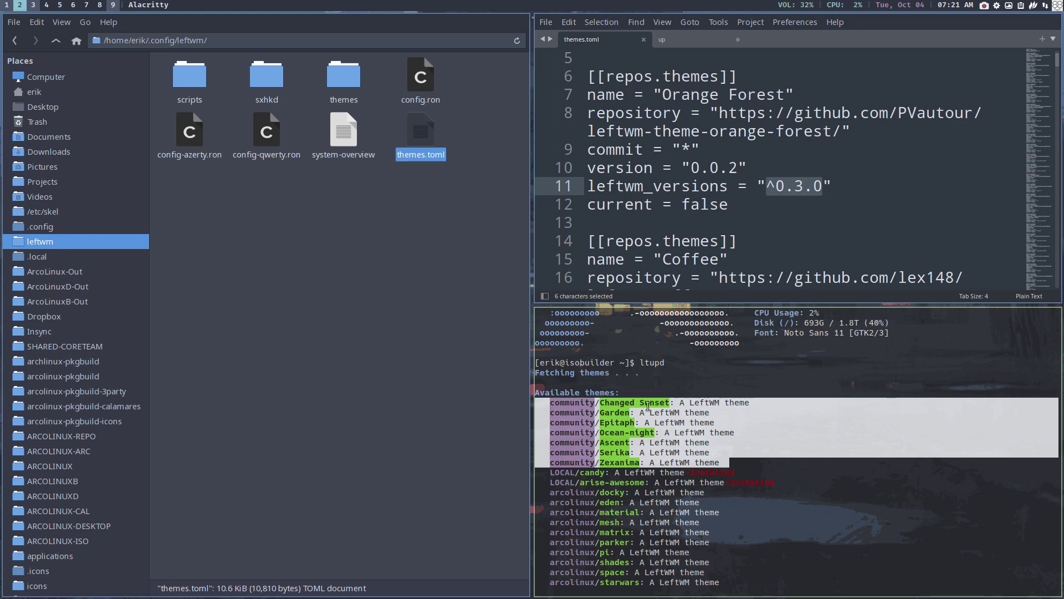
{"action": "left_click_drag", "start_coordinate": [839, 183], "coordinate": [587, 185]}
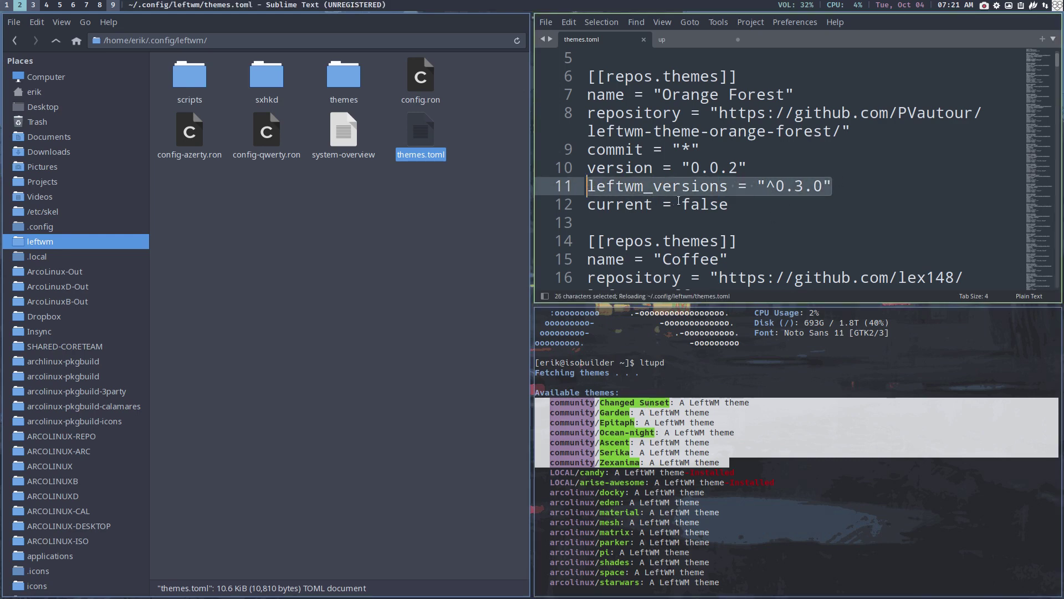
{"action": "scroll", "coordinate": [749, 427], "scroll_direction": "up", "scroll_amount": 1}
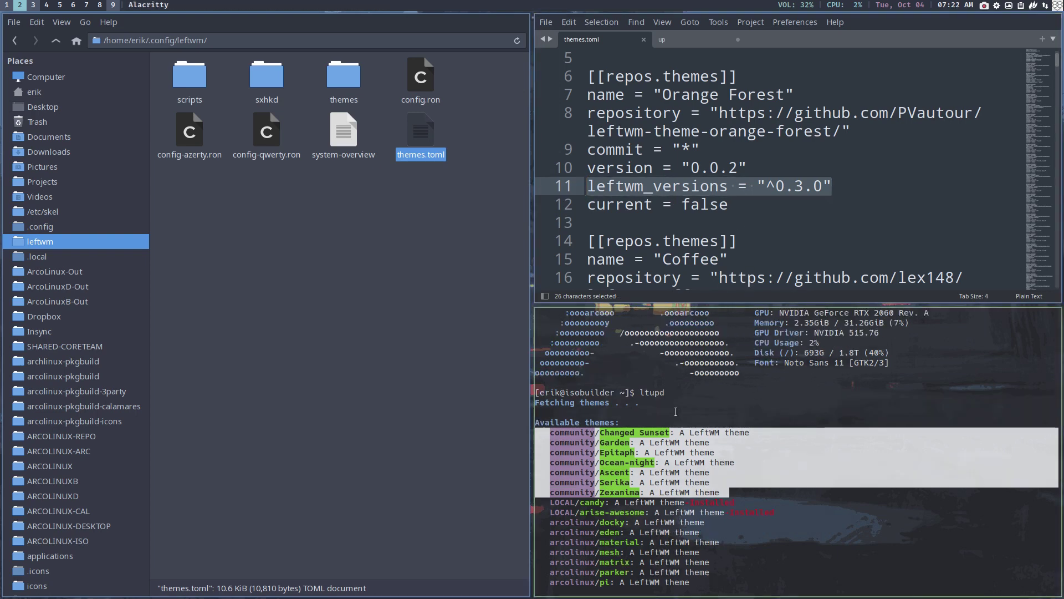
{"action": "left_click", "coordinate": [637, 460]}
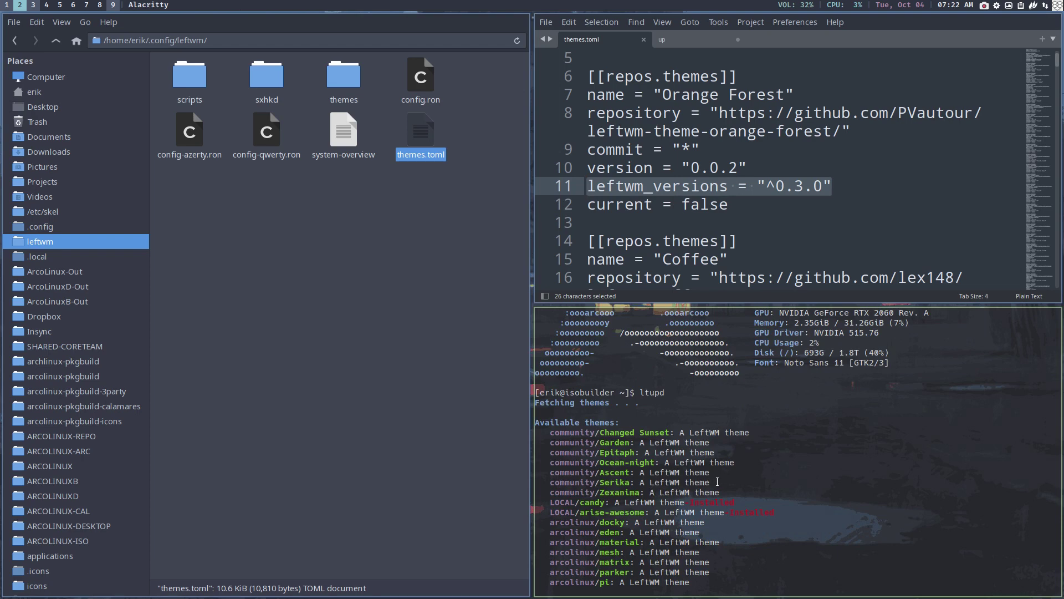
{"action": "left_click_drag", "start_coordinate": [720, 483], "coordinate": [537, 481]}
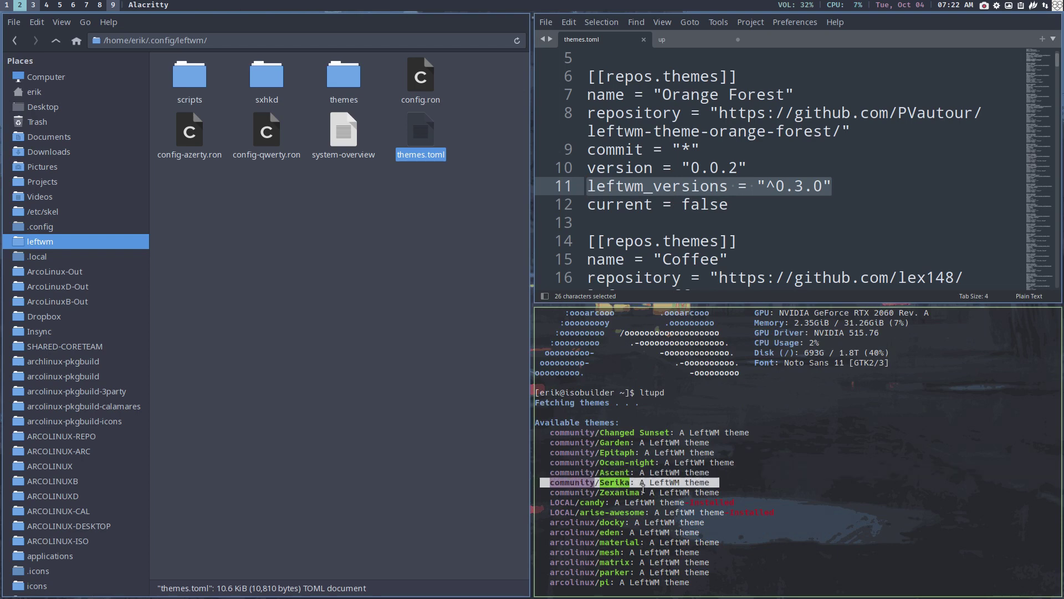
{"action": "left_click", "coordinate": [691, 490]}
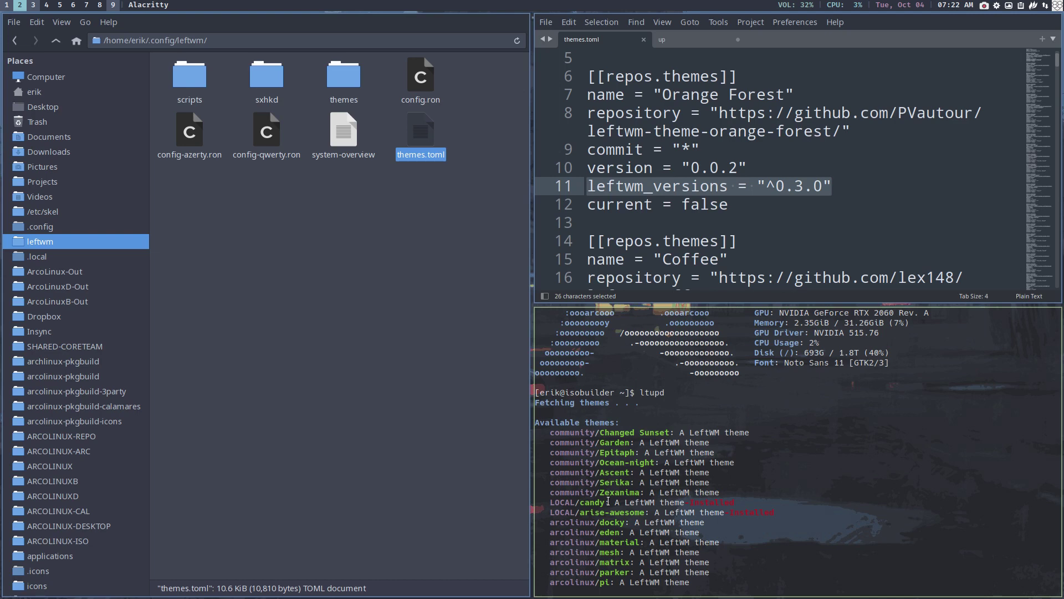
{"action": "scroll", "coordinate": [608, 501], "scroll_direction": "down", "scroll_amount": 4}
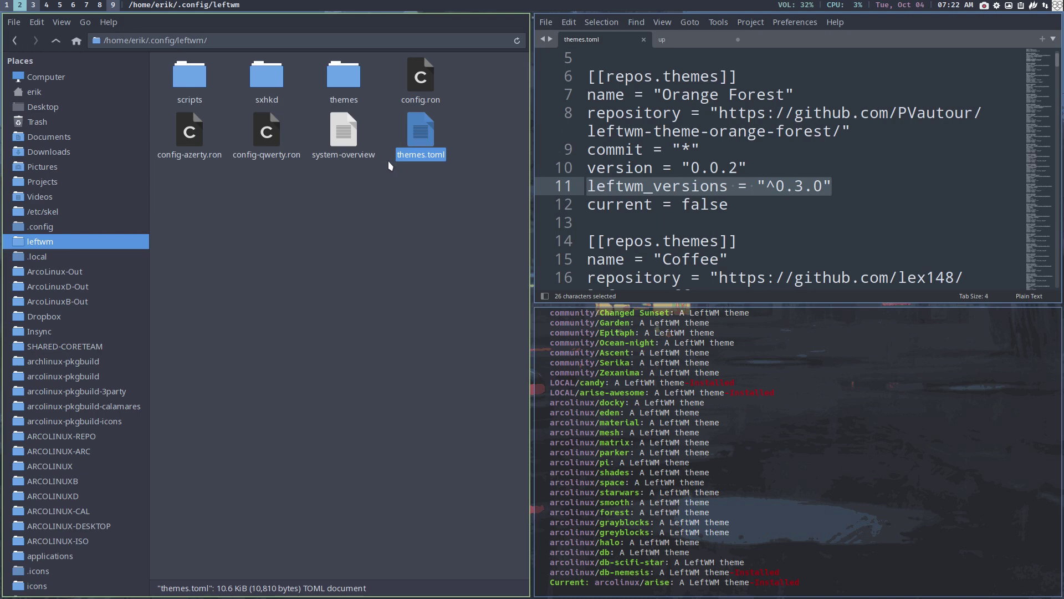
- Go into the db-nemesis folder under themes and examine its theme.ron and up files
{"action": "double_click", "coordinate": [347, 81]}
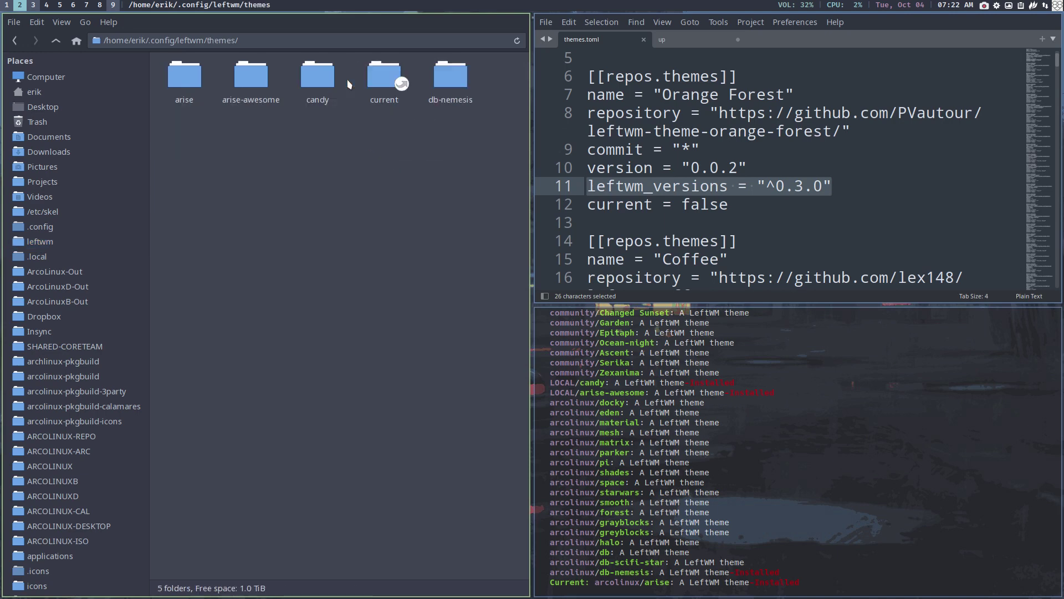
{"action": "double_click", "coordinate": [451, 77]}
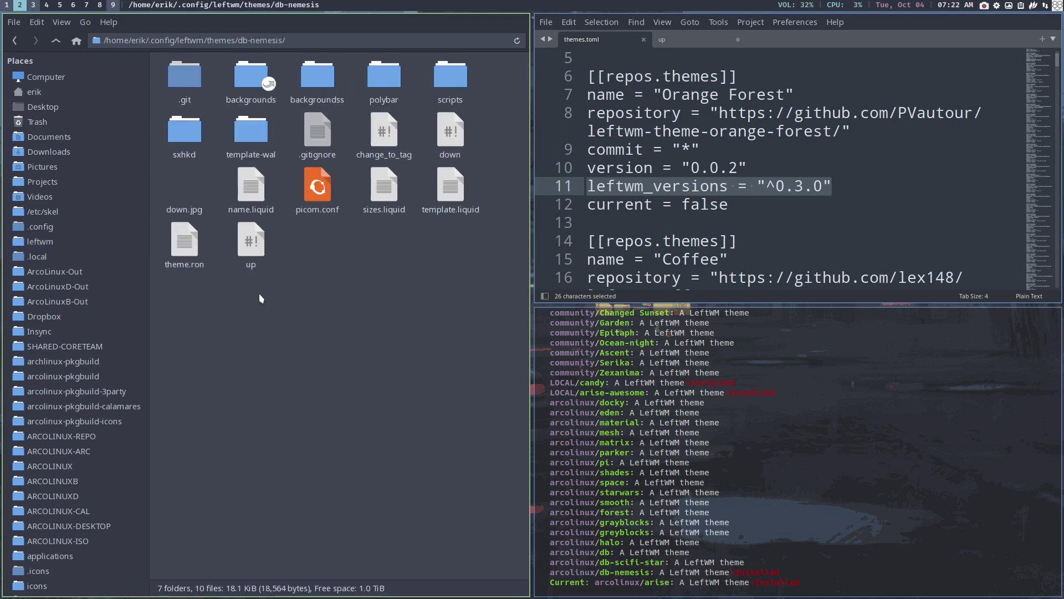
{"action": "left_click", "coordinate": [185, 243]}
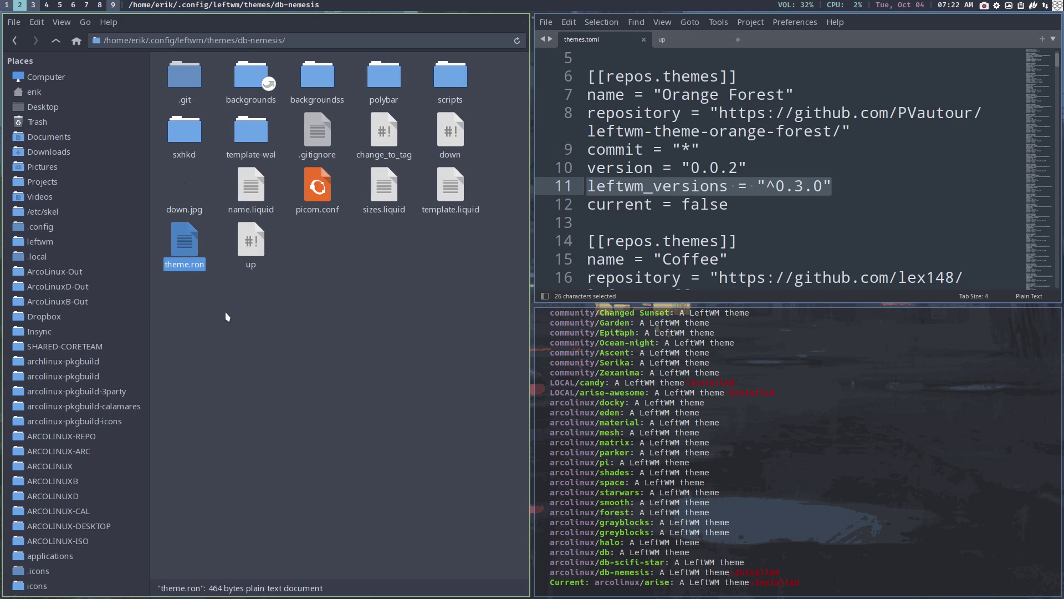
{"action": "left_click", "coordinate": [256, 244]}
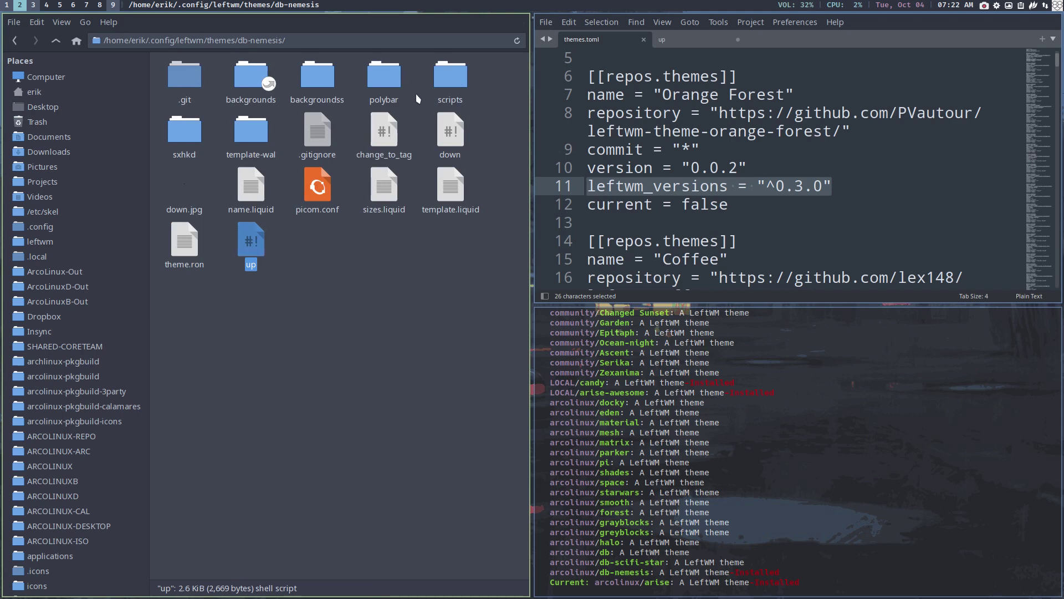
- Open wal.sh from the db-nemesis scripts folder in the text editor and search it for "toml"
{"action": "double_click", "coordinate": [439, 91]}
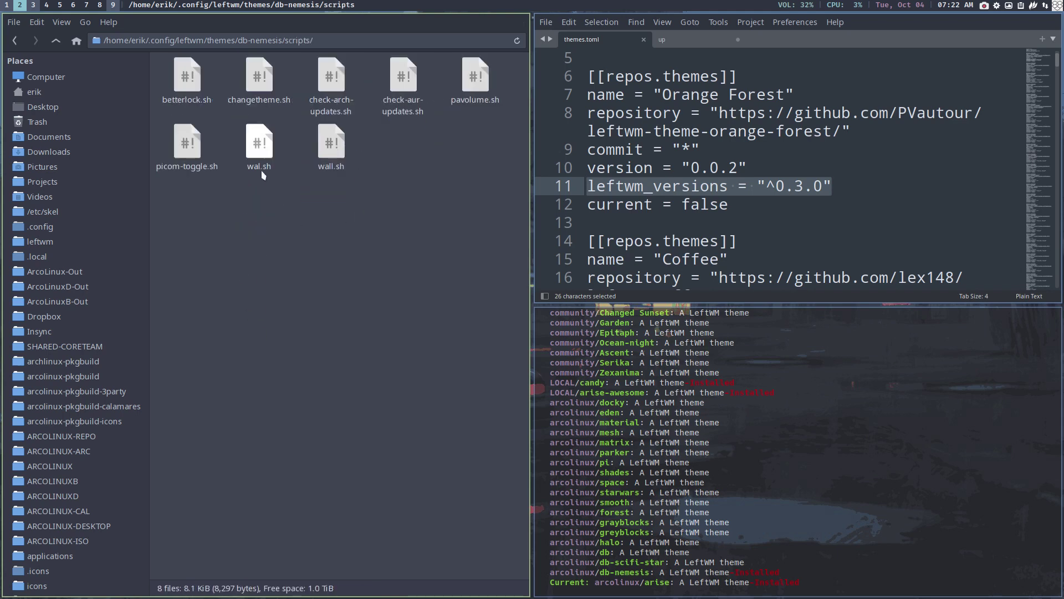
{"action": "left_click", "coordinate": [261, 150]}
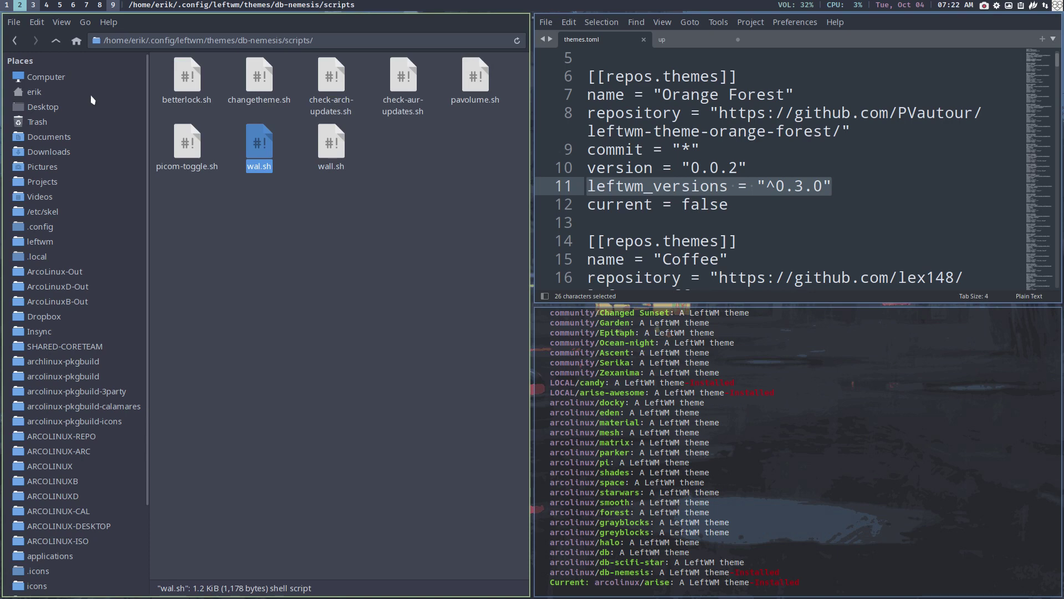
{"action": "left_click_drag", "start_coordinate": [266, 154], "coordinate": [845, 192]}
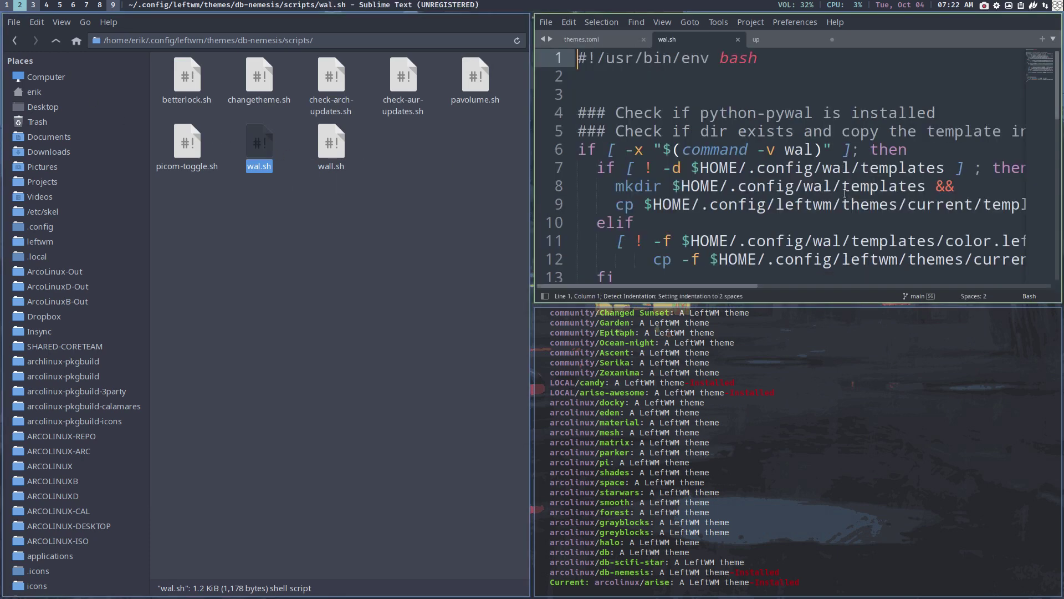
{"action": "key", "text": "ctrl+f"}
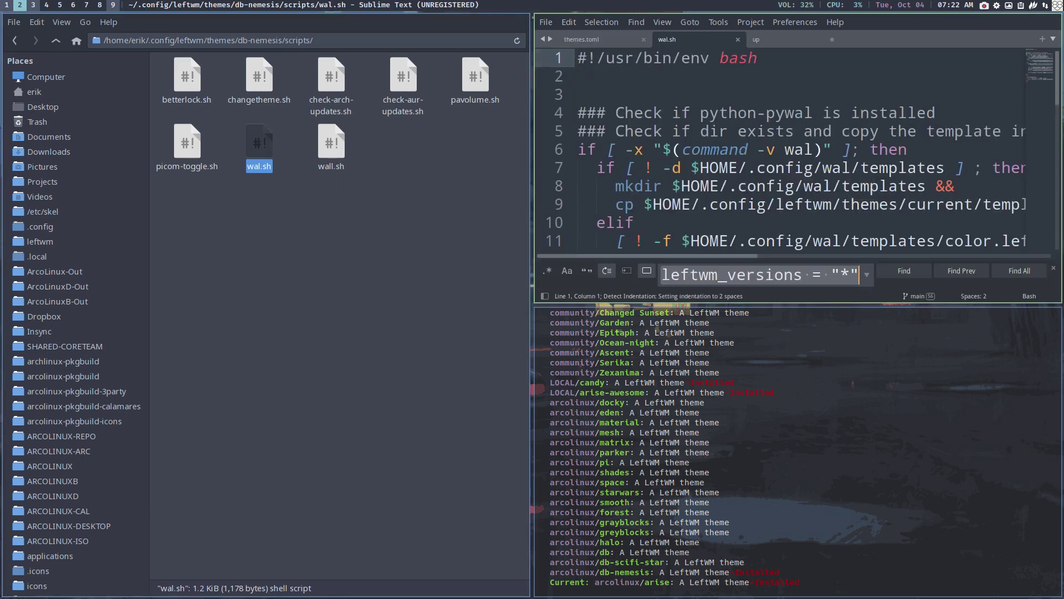
{"action": "type", "text": "toml"}
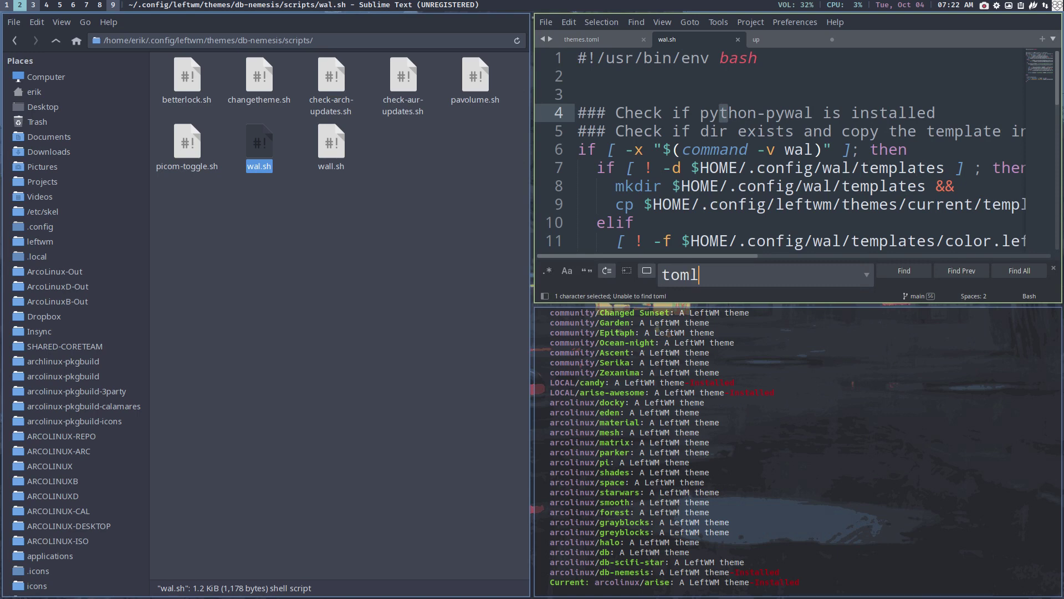
- Return focus to the terminal and switch through workspace 3 to workspace 9
{"action": "left_click", "coordinate": [911, 352]}
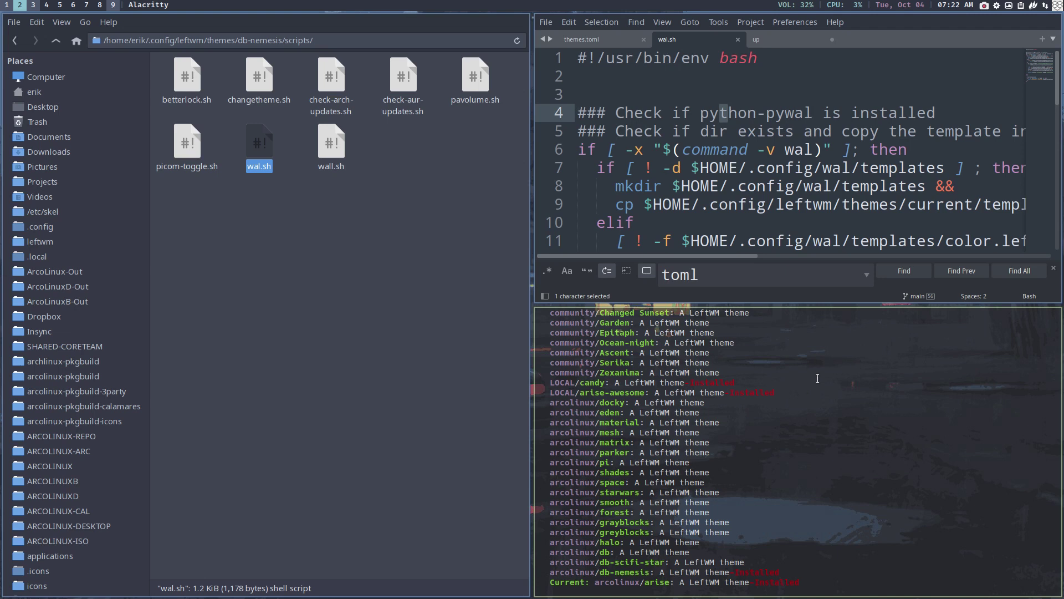
{"action": "key", "text": "super+3"}
{"action": "key", "text": "super+9"}
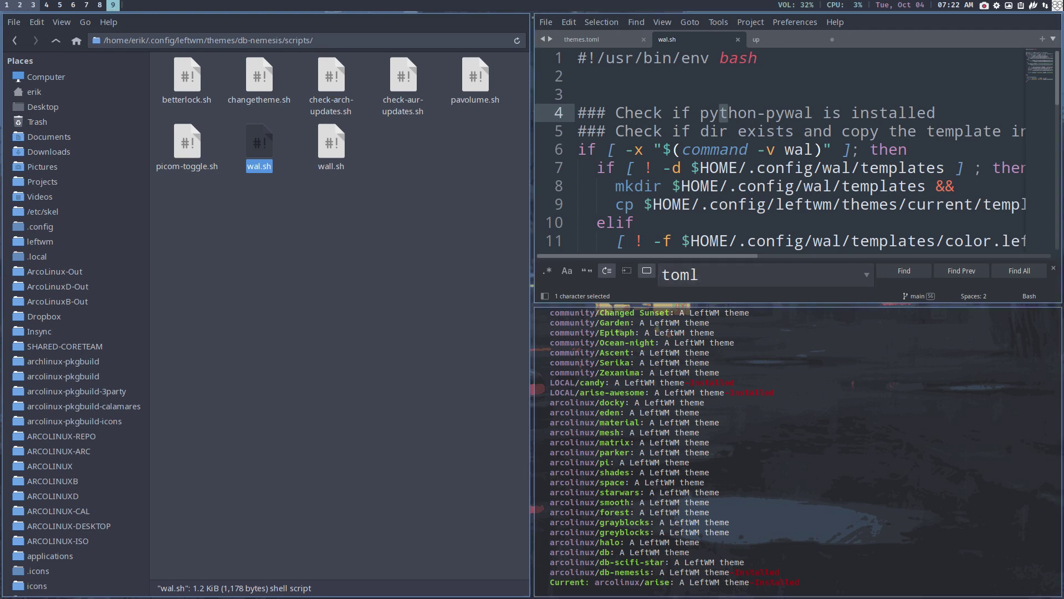